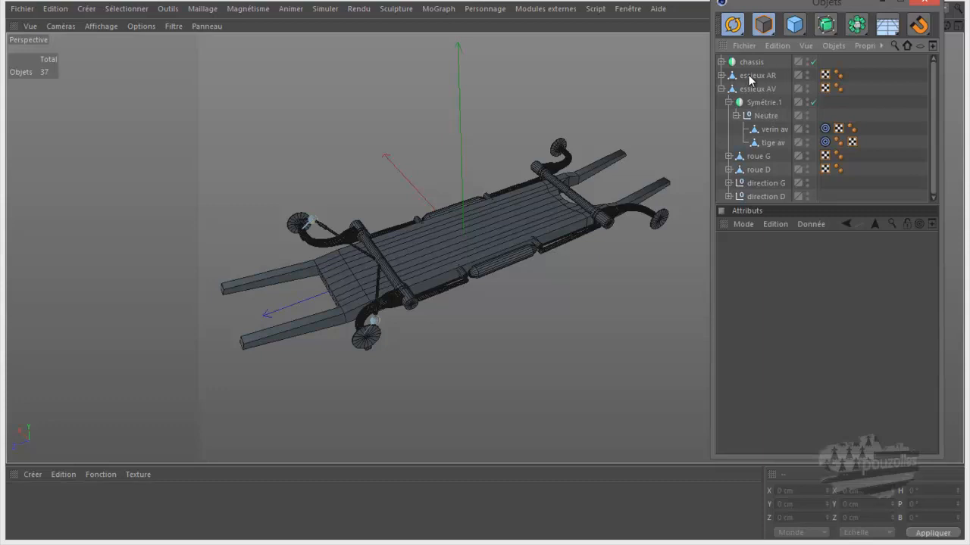
Test the rear axle (essieux AR) by rotating it about 10° in pitch, and undo the rotation.
click(750, 77)
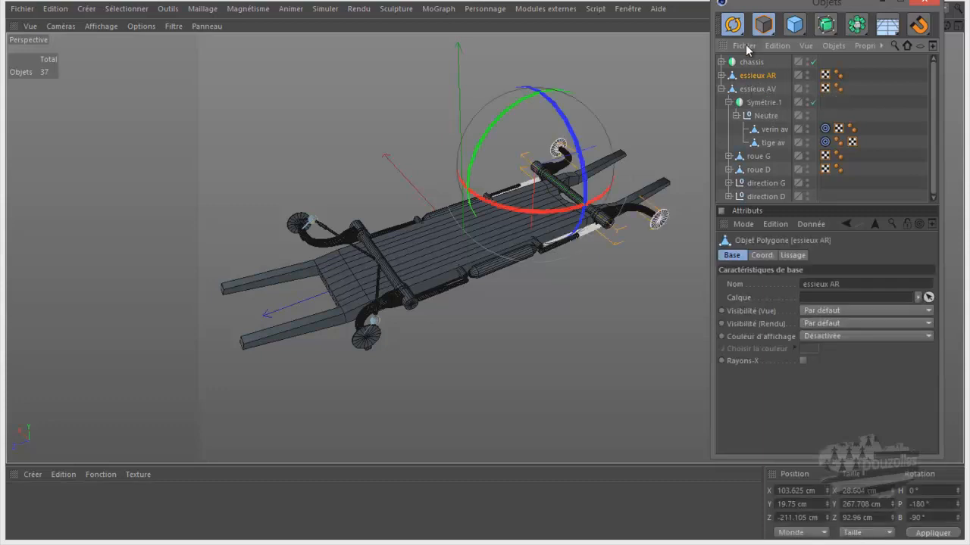
scroll(638, 226, up, 6)
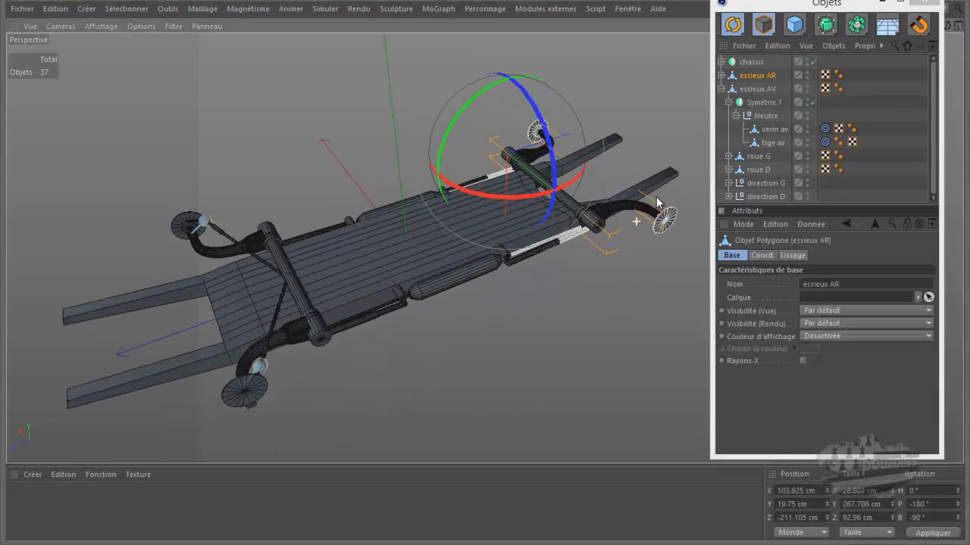
scroll(656, 197, up, 3)
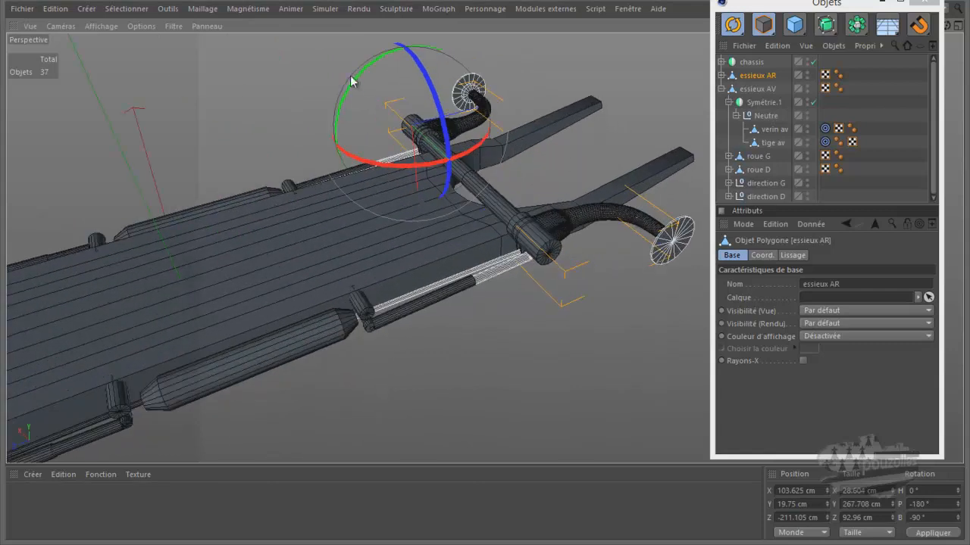
drag(350, 93, 314, 76)
click(55, 9)
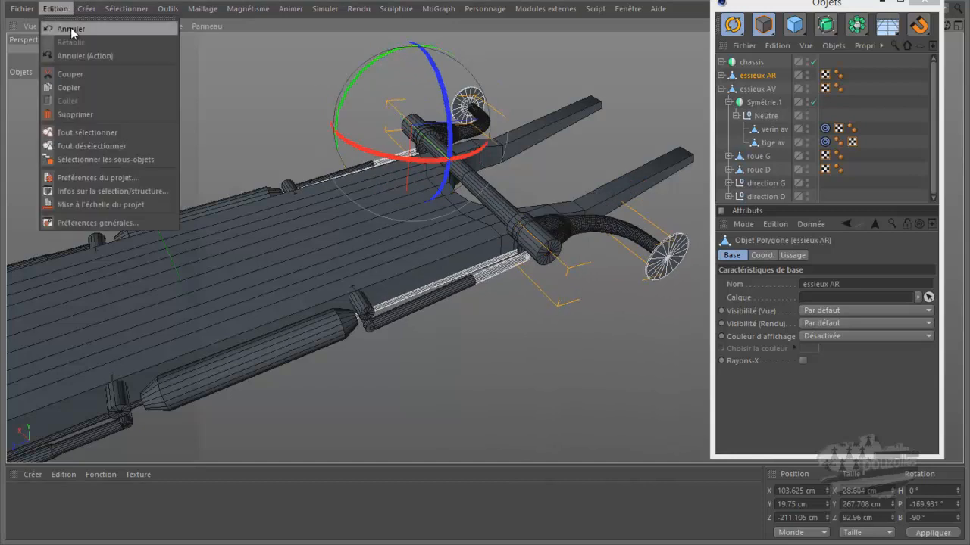
click(68, 27)
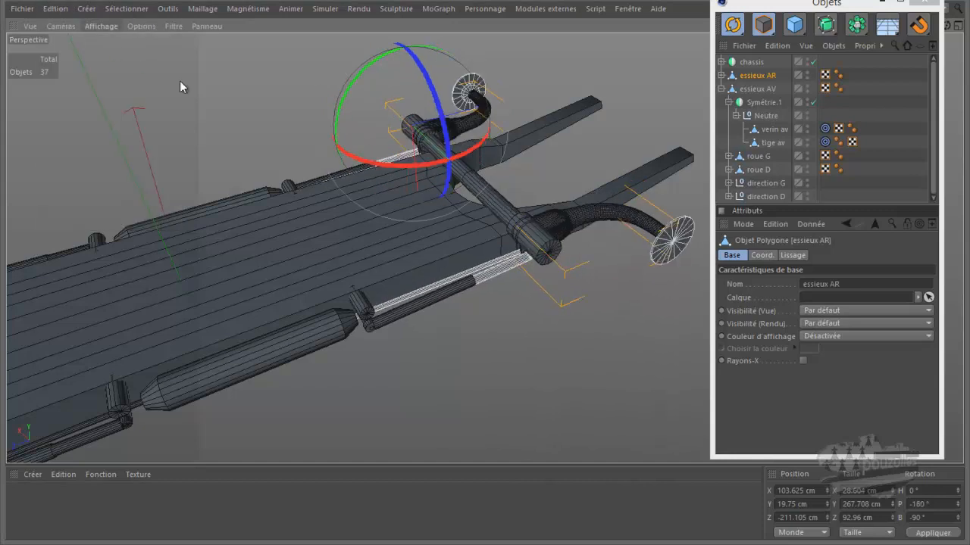
Test the front axle (essieux AV) by rotating it about 2.4° in pitch, and undo the rotation.
click(722, 89)
click(753, 88)
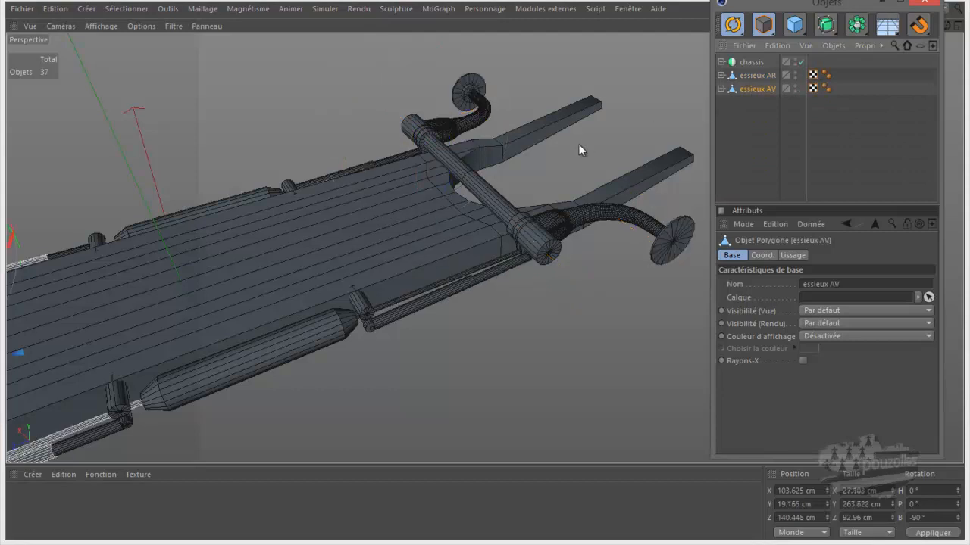
key(o)
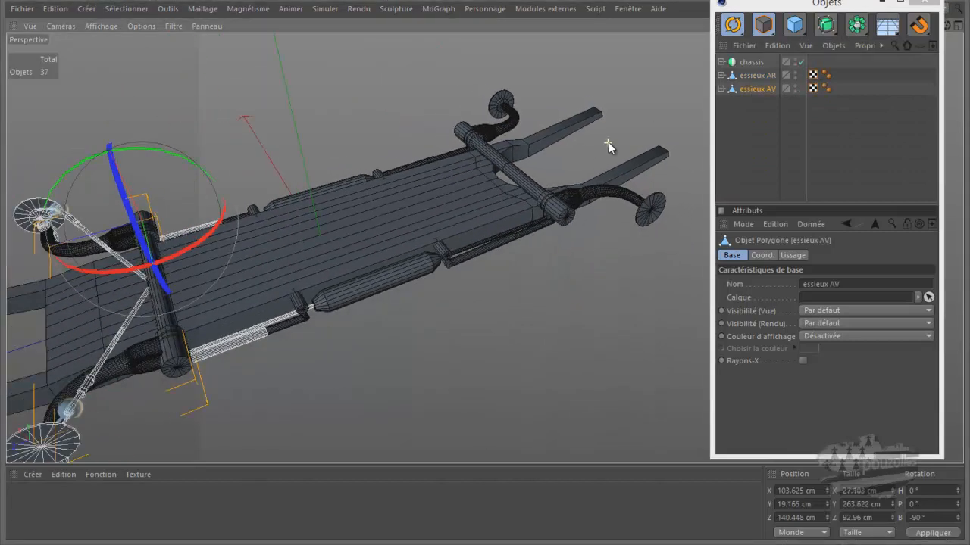
scroll(608, 142, down, 1)
scroll(158, 397, up, 3)
scroll(158, 396, up, 1)
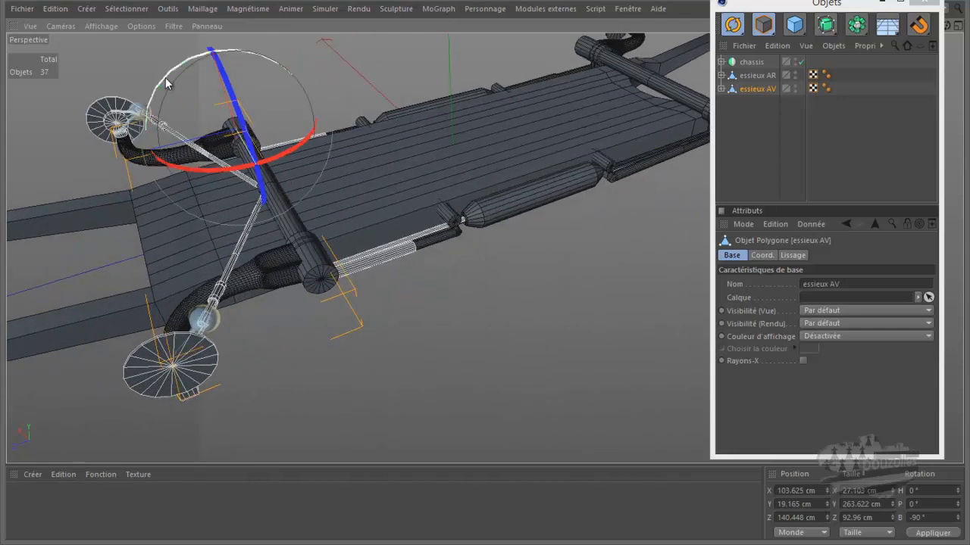
mouse_move(165, 78)
mouse_down()
mouse_move(155, 113)
mouse_move(174, 79)
mouse_move(159, 72)
mouse_up()
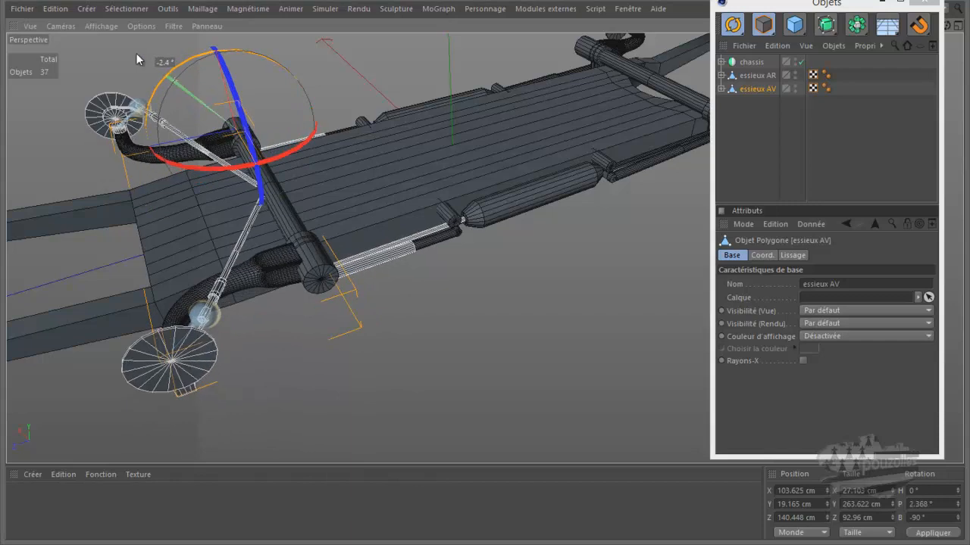
click(55, 9)
click(65, 28)
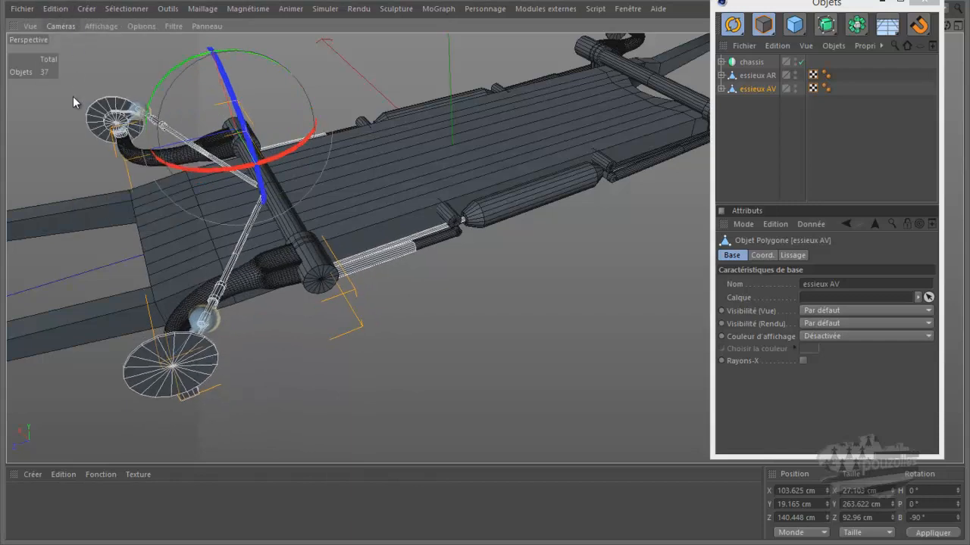
Expand essieux AV and its roue G, and inspect the object settings of the Connecteur under roue G.
scroll(211, 327, up, 3)
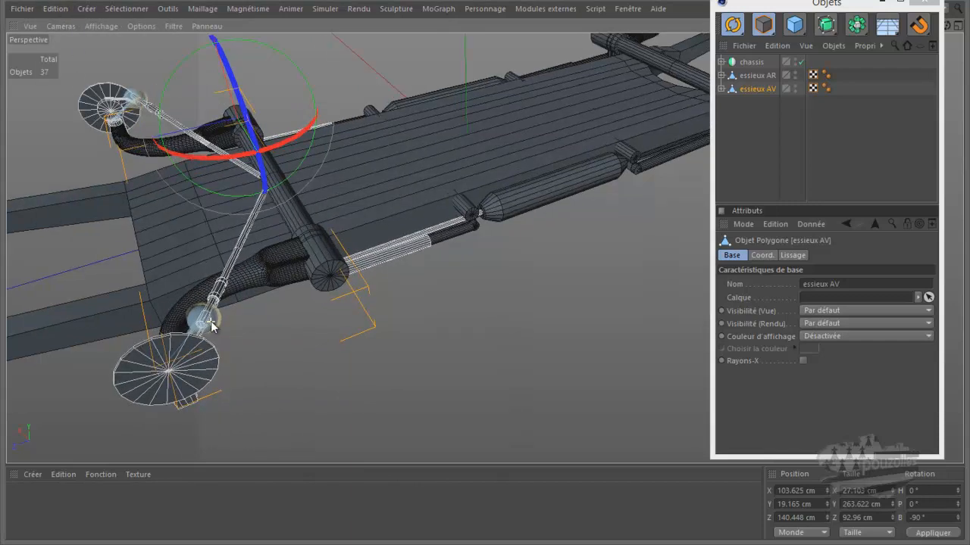
click(721, 88)
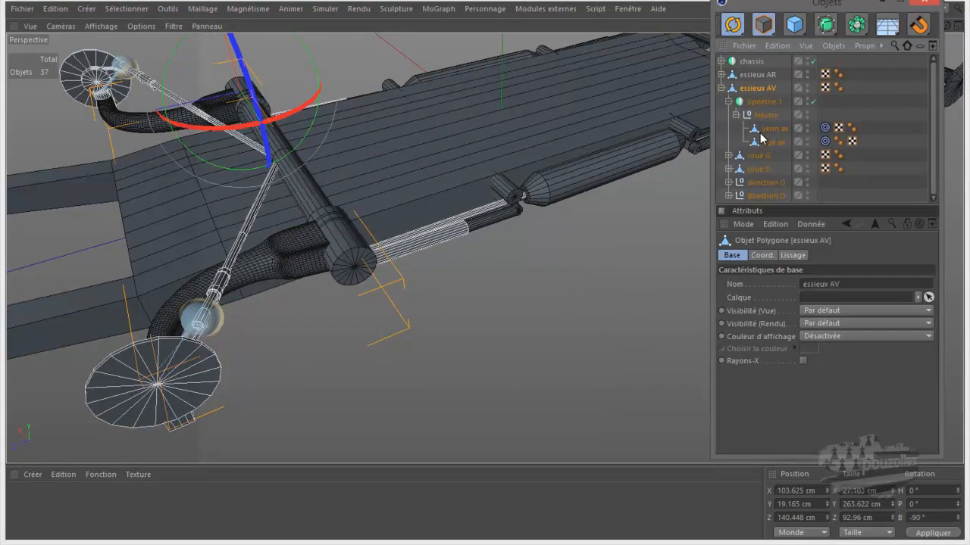
click(728, 156)
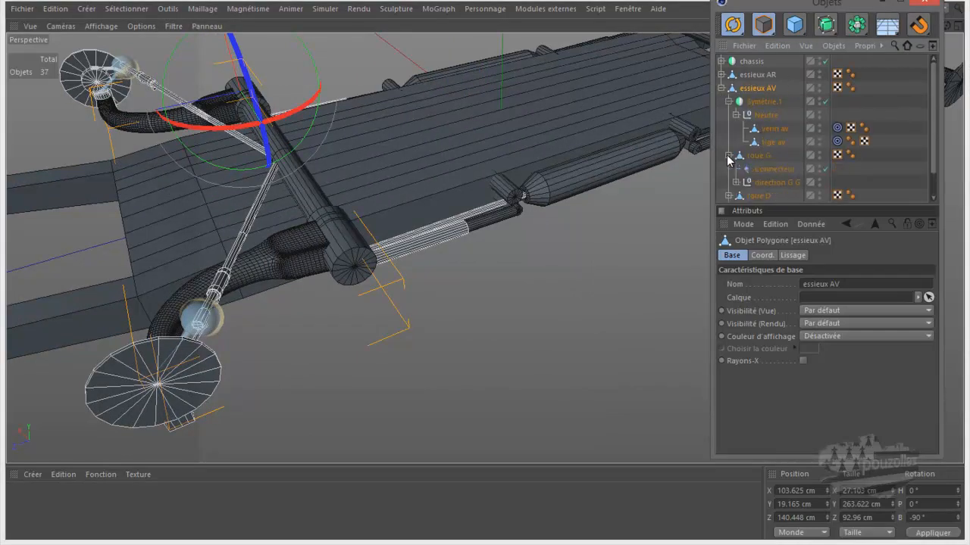
click(773, 170)
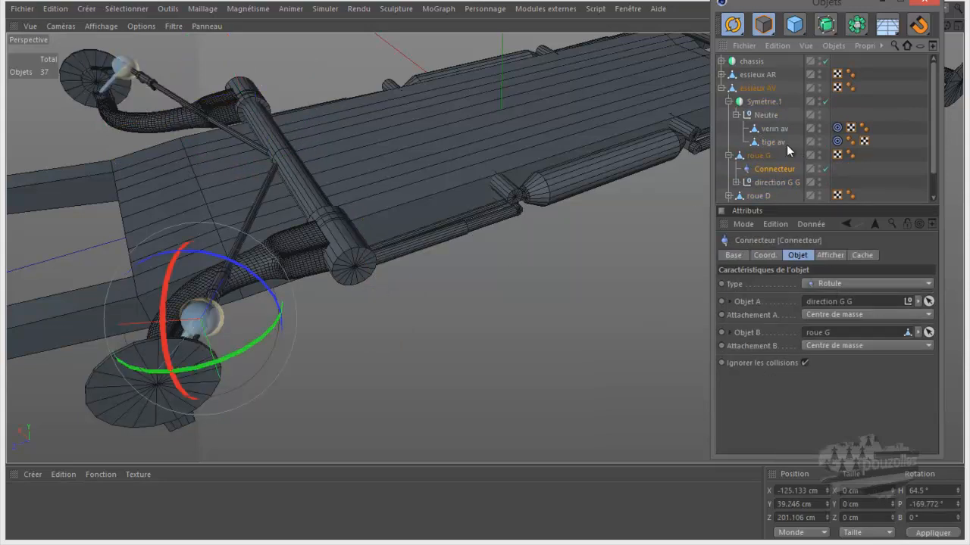
Rotate the front wheel roue G about its vertical axis and set its heading rotation to 60°.
click(755, 156)
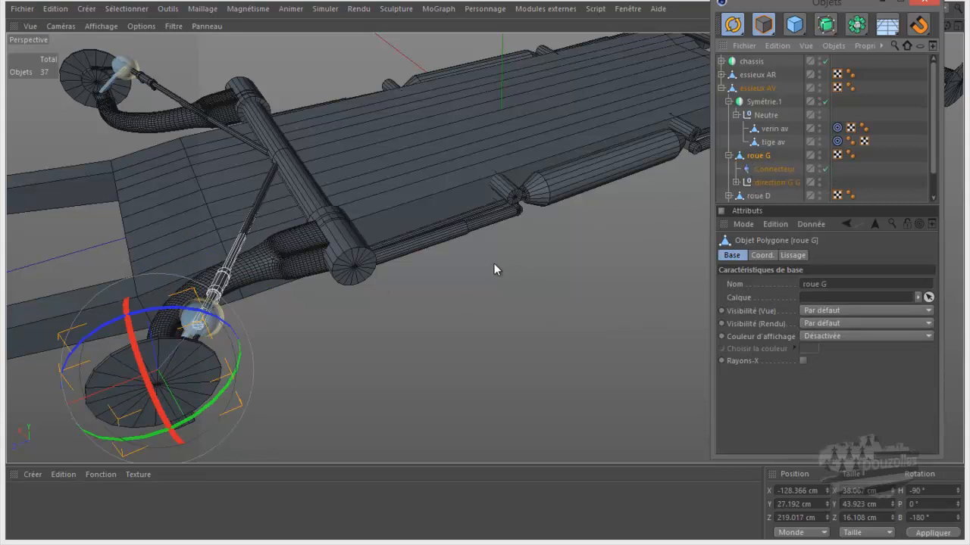
scroll(511, 260, down, 3)
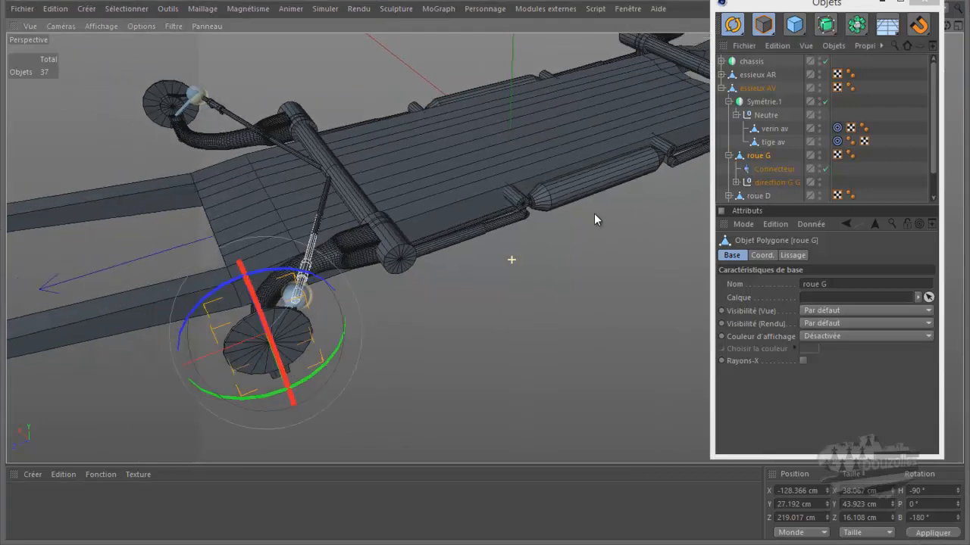
scroll(235, 435, up, 2)
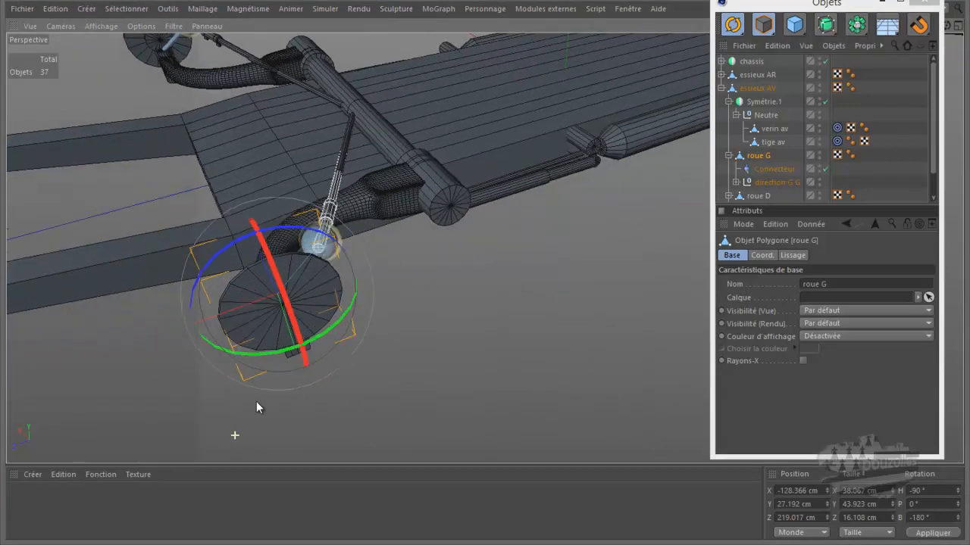
scroll(335, 389, down, 2)
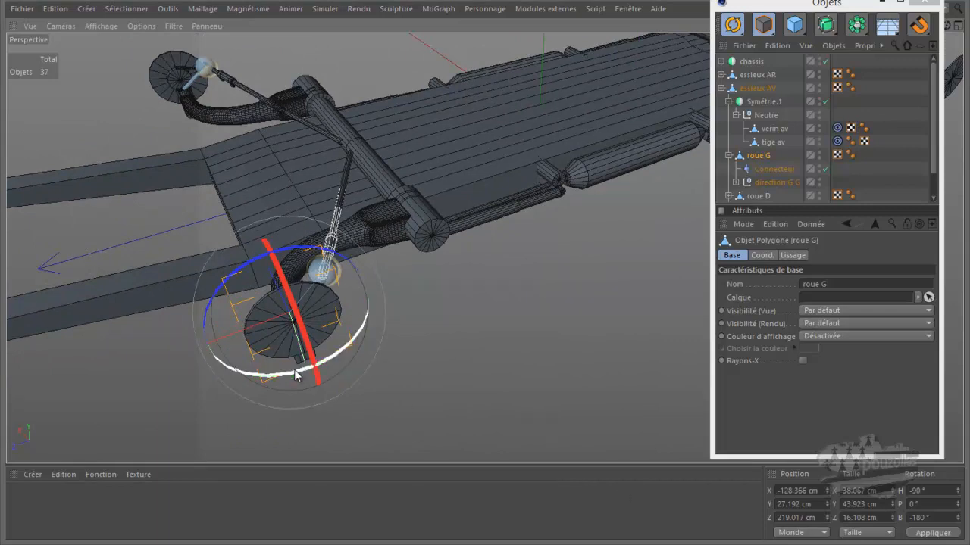
drag(296, 376, 238, 375)
double_click(925, 491)
text(60)
key(Return)
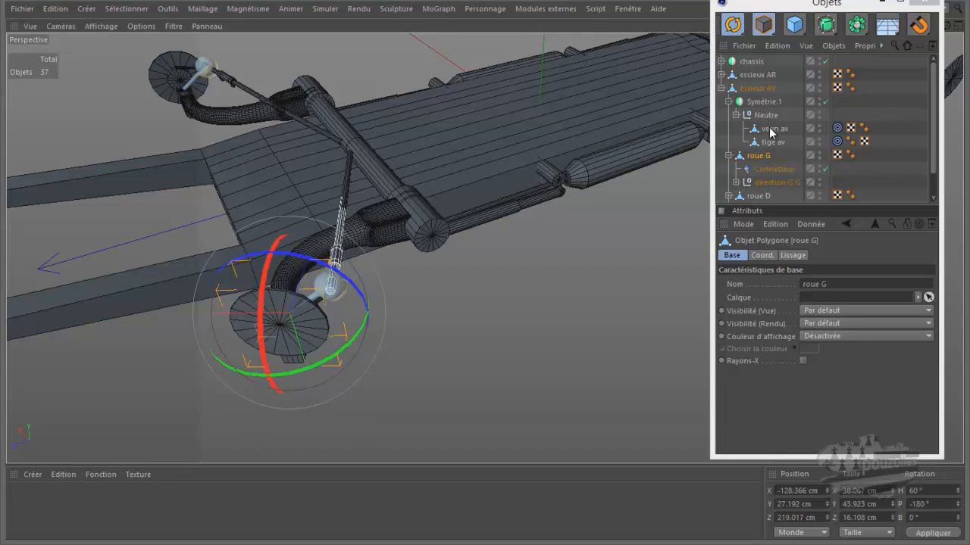
Try setting the heading rotation of the front wheel roue D directly to 60°, and undo that rotation.
click(729, 156)
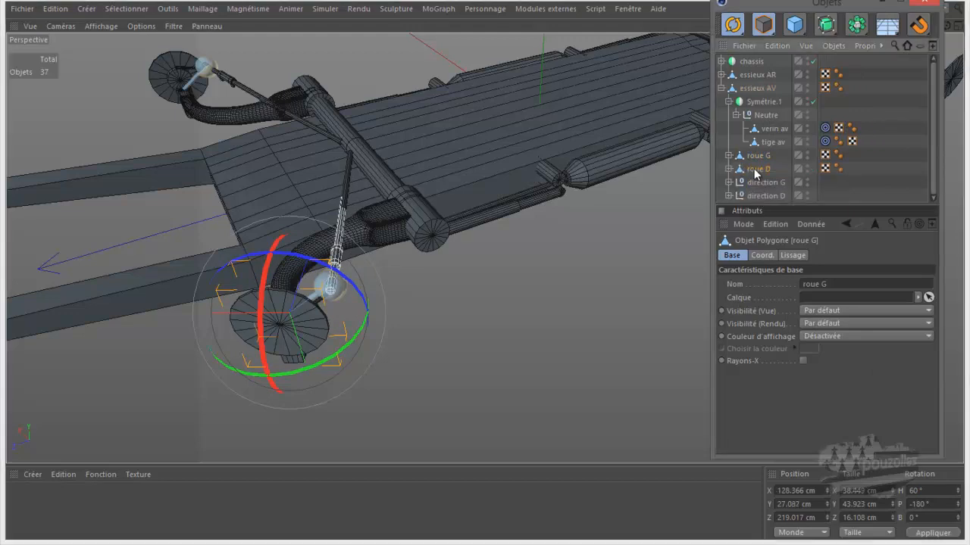
click(756, 169)
double_click(927, 490)
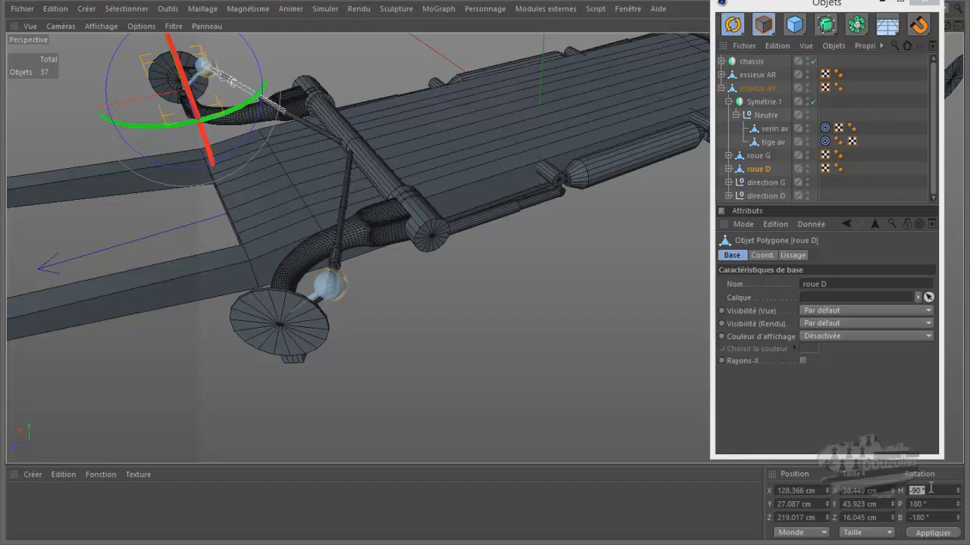
text(0)
key(Return)
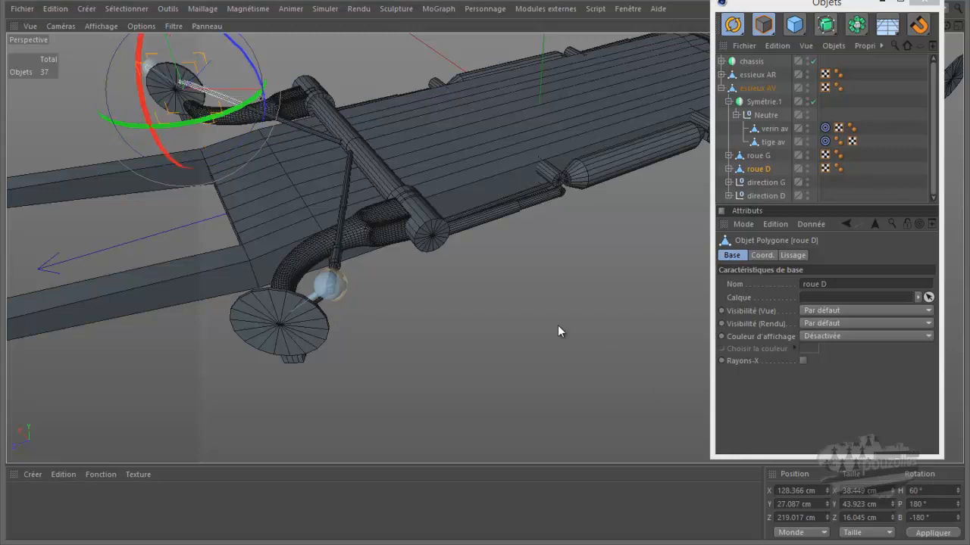
click(59, 8)
click(69, 29)
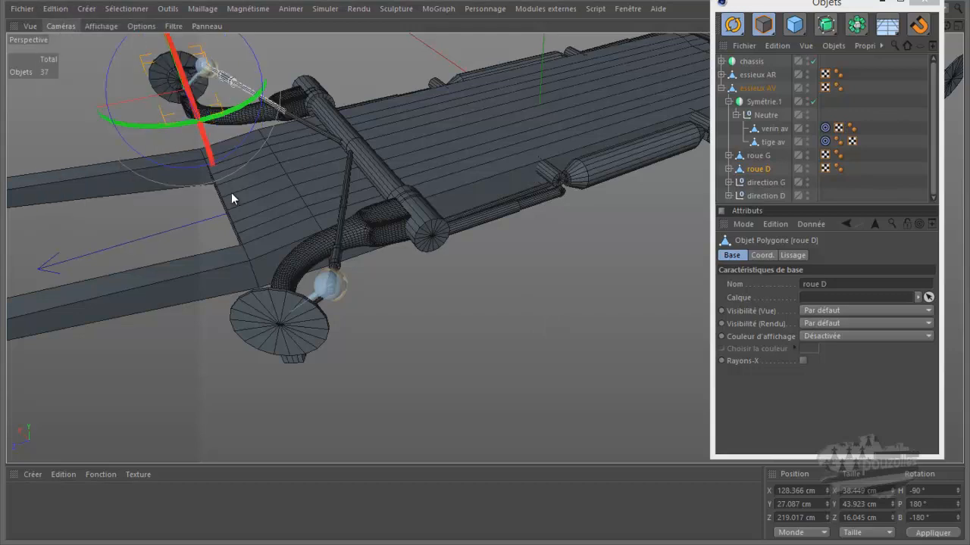
Rotate roue D about 14° around its vertical axis by hand, and set its heading rotation to 60°.
drag(220, 107, 204, 119)
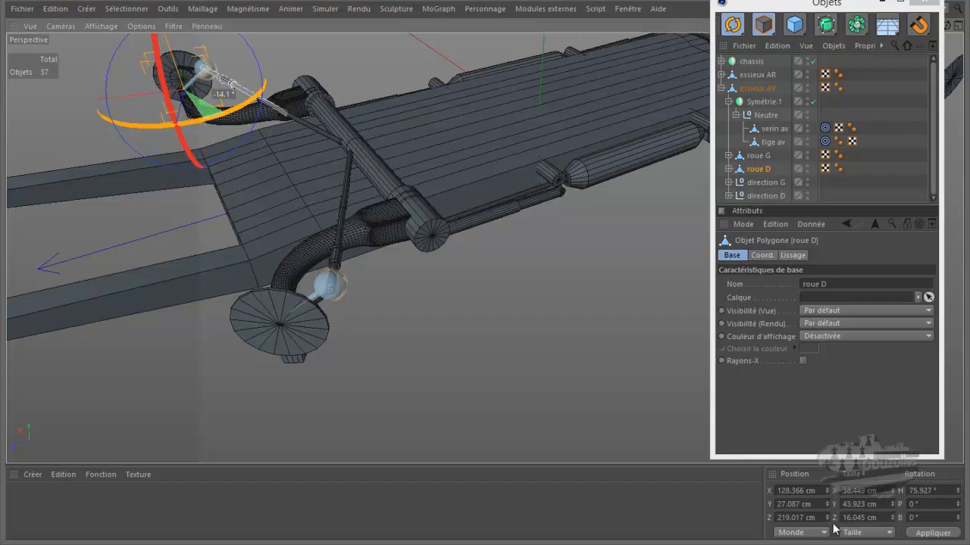
double_click(924, 491)
text(60)
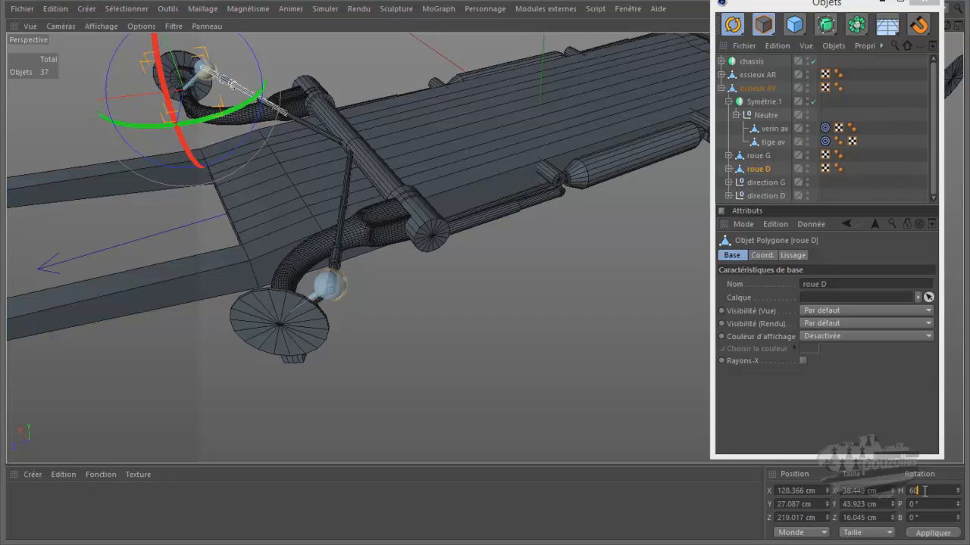
key(Return)
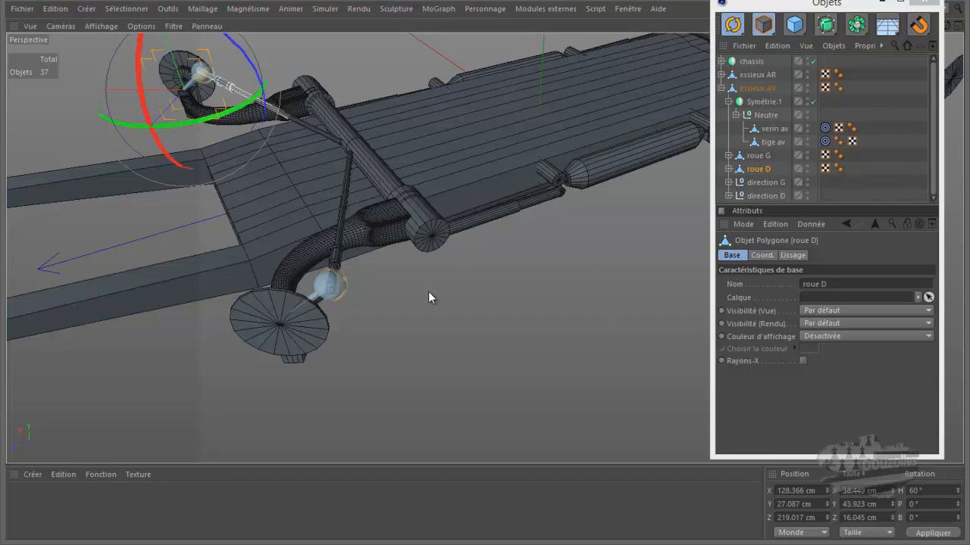
Move the floating Objects window lower and view the turned front wheels from near chassis height.
alt+drag(391, 343, 265, 373)
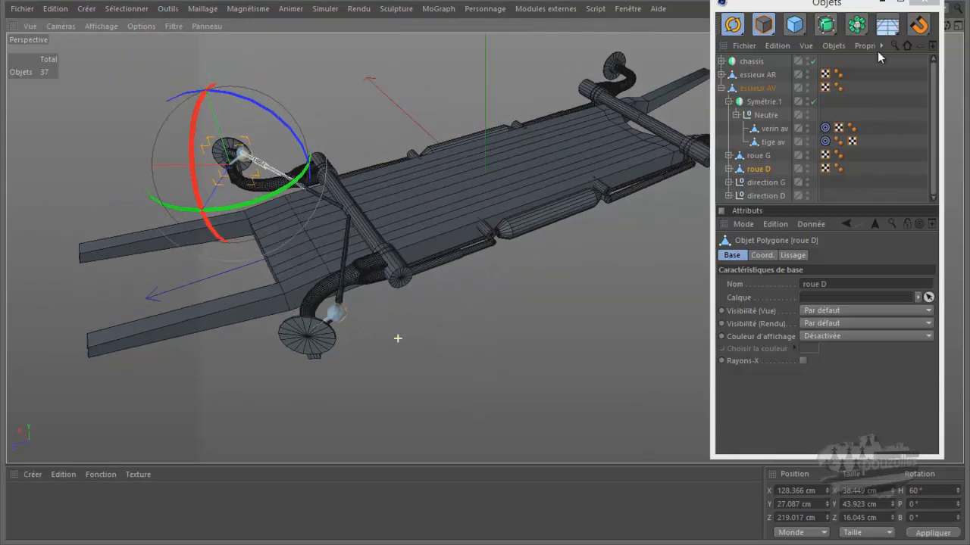
drag(859, 4, 858, 82)
alt+drag(434, 267, 486, 274)
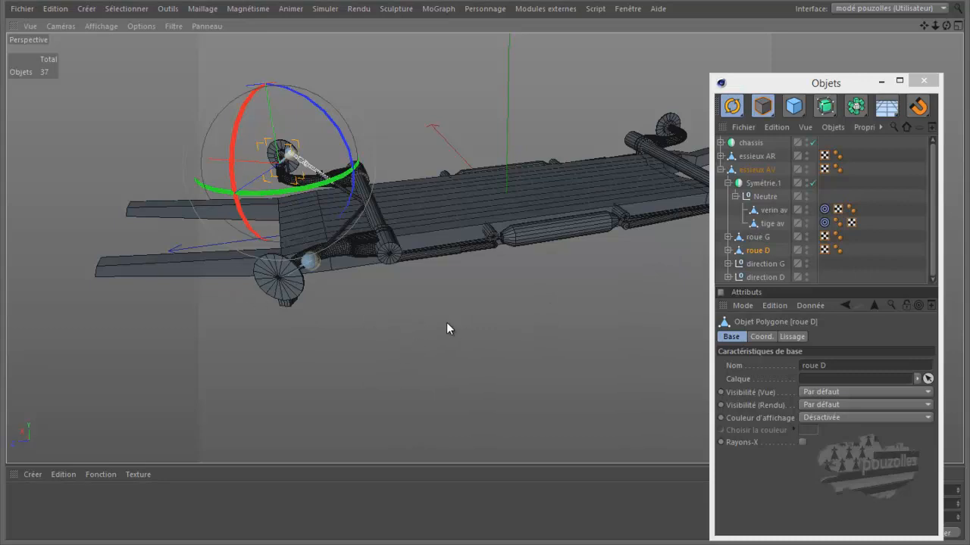
Undo the test rotations of both front wheels, roue D and roue G, and close the detached editing commands.
click(56, 8)
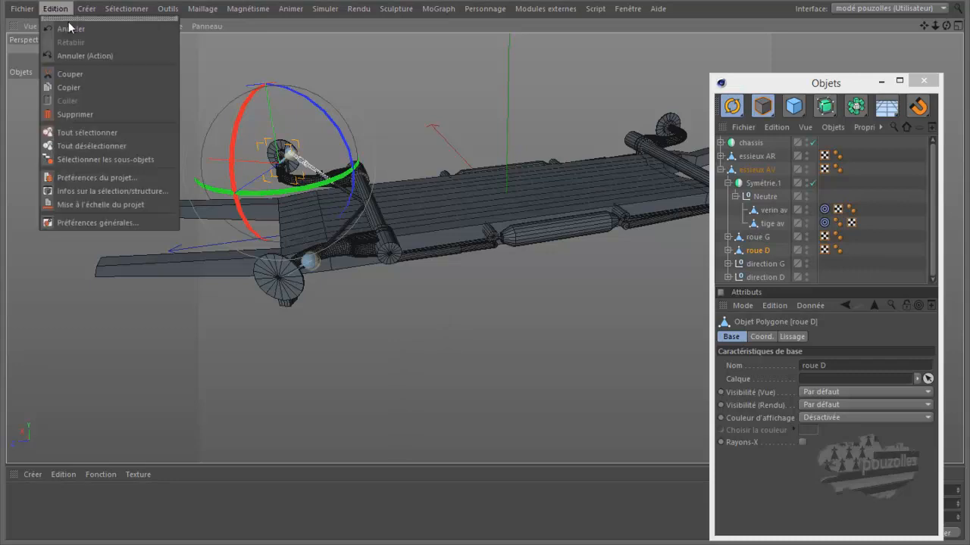
click(69, 28)
click(69, 28)
click(68, 28)
click(69, 28)
click(69, 28)
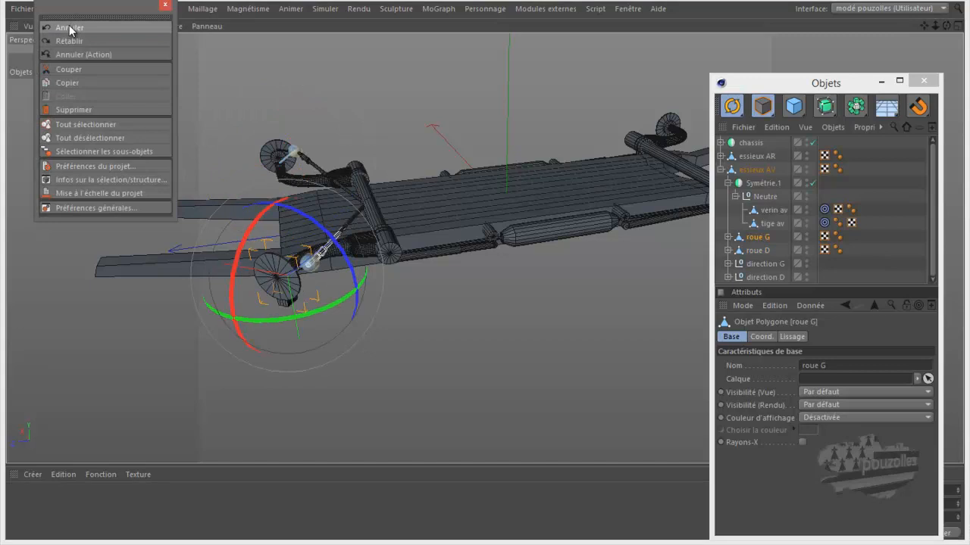
click(69, 28)
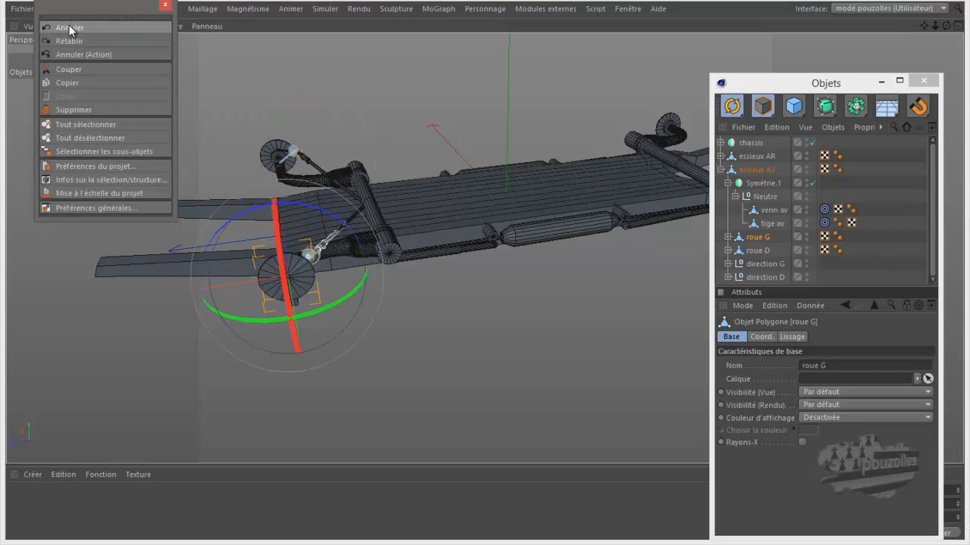
click(165, 5)
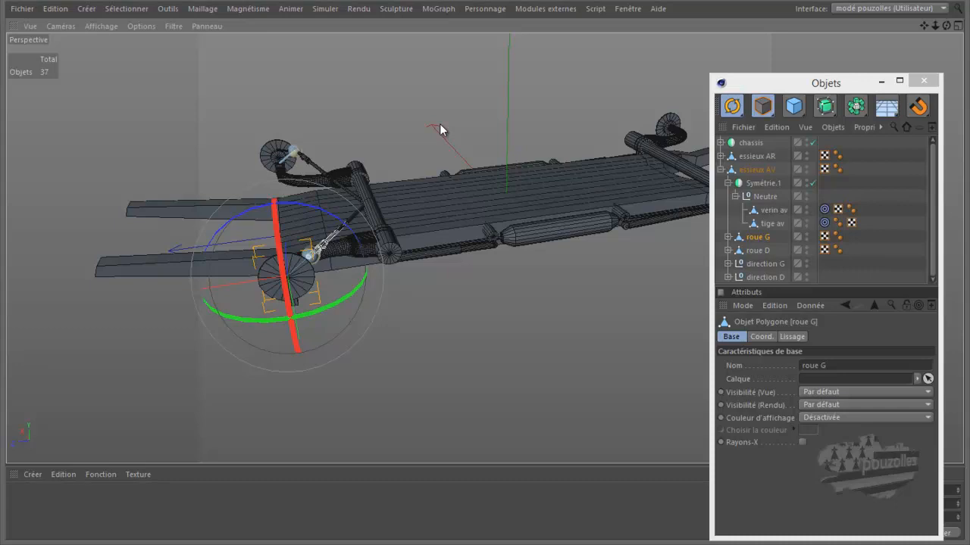
Switch to the YouTube page in the browser and look through the tuto cinema 4D playlist around the car-rigging tutorials.
mouse_move(182, 541)
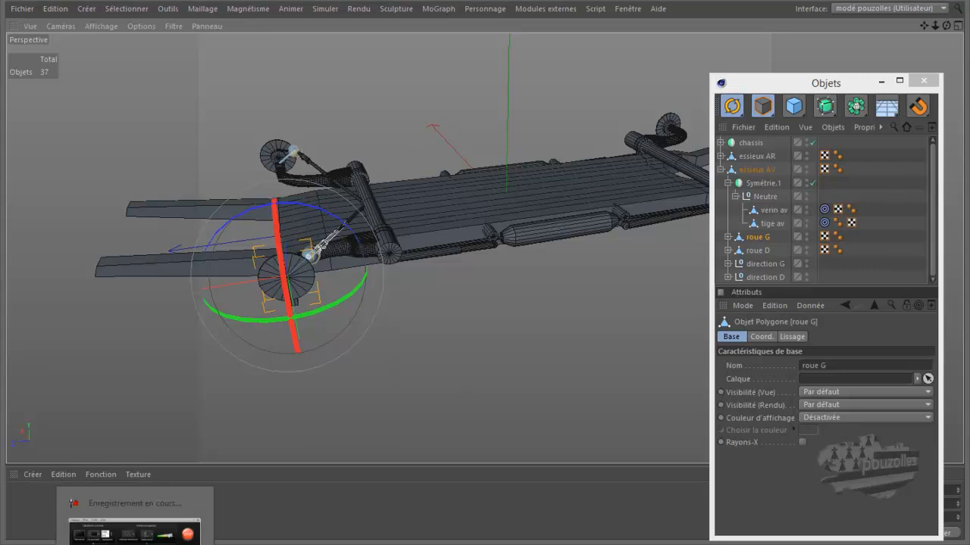
click(212, 530)
click(912, 498)
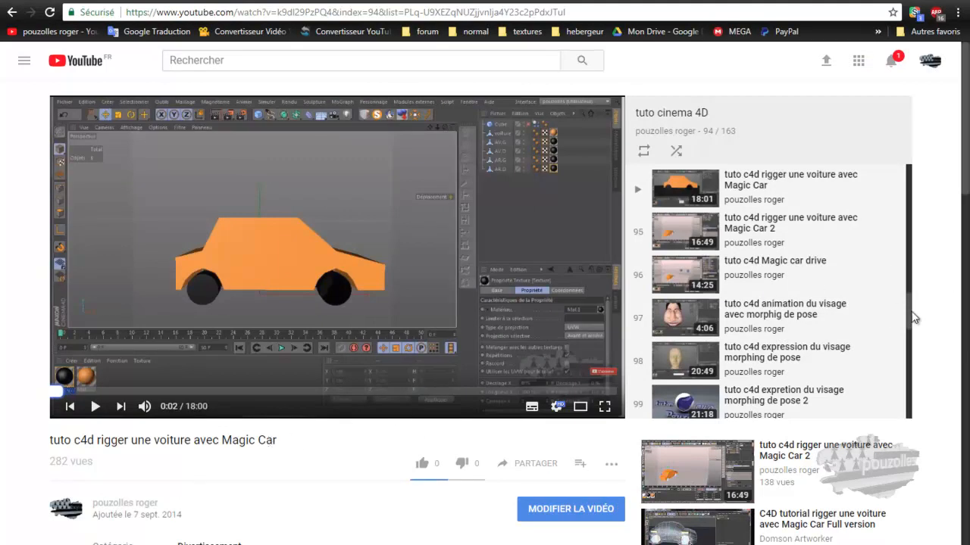
drag(908, 312, 908, 306)
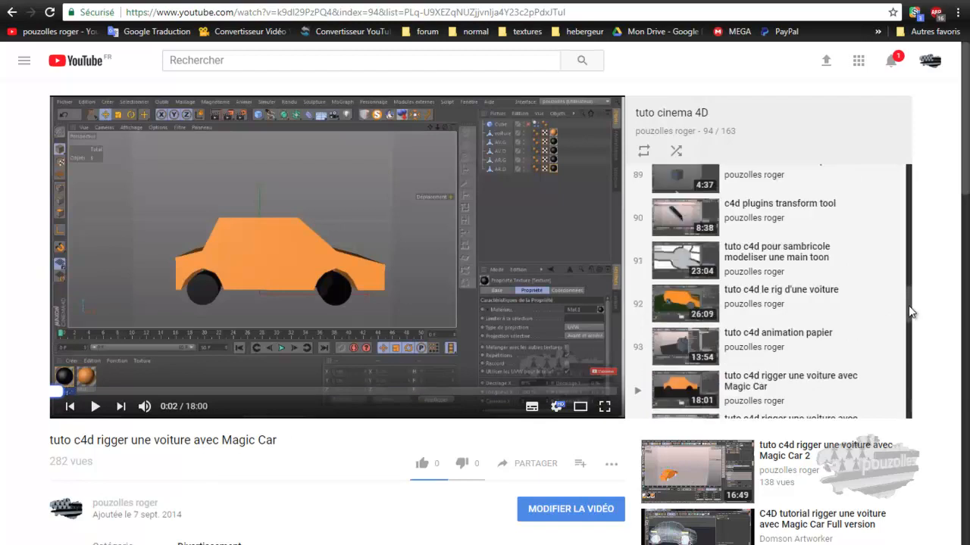
Open the playlist video tuto c4d le rig d'une voiture, skim it up to about 18:26, and pause it.
click(682, 305)
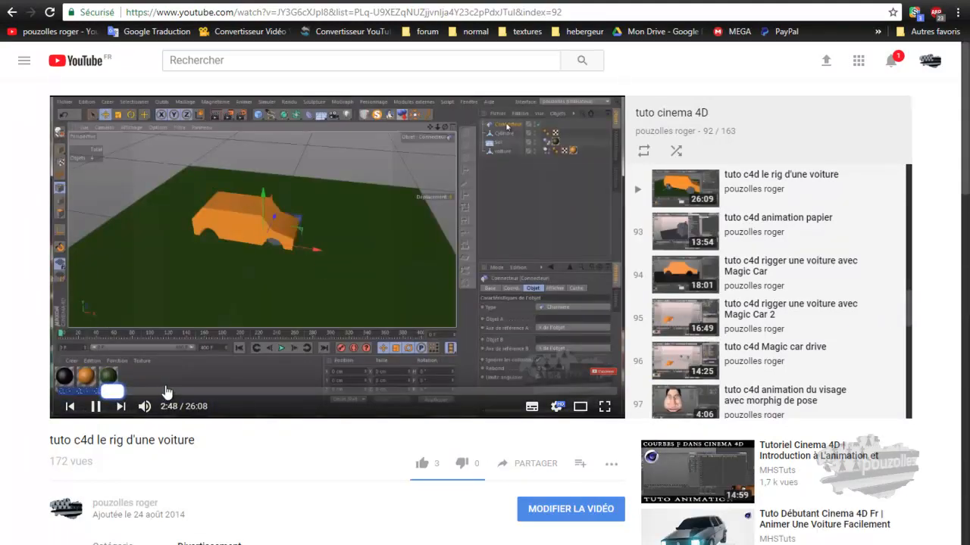
click(191, 393)
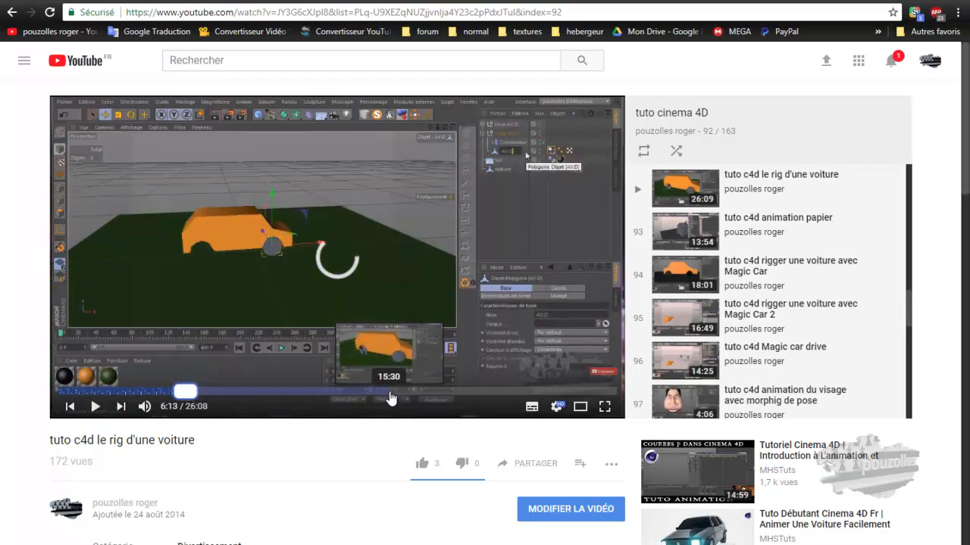
click(359, 393)
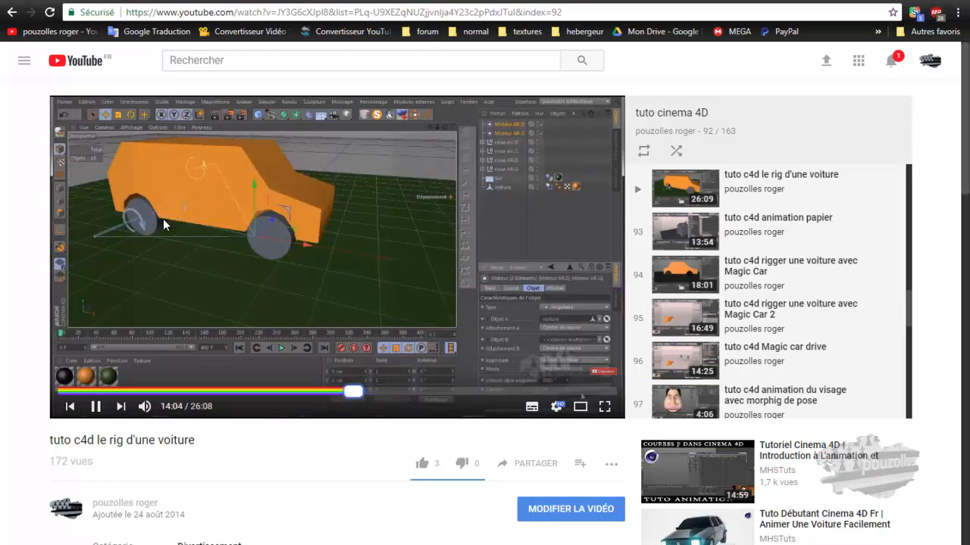
click(390, 393)
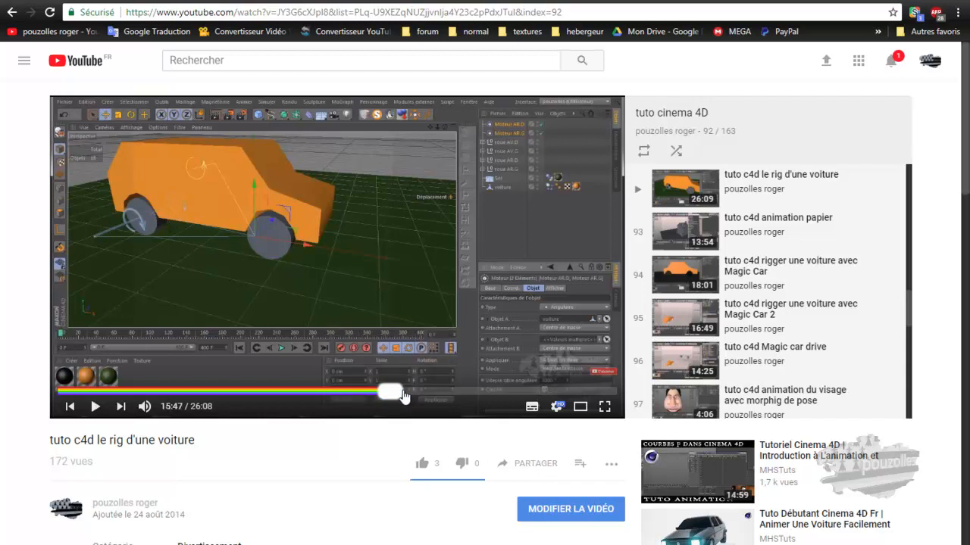
click(453, 394)
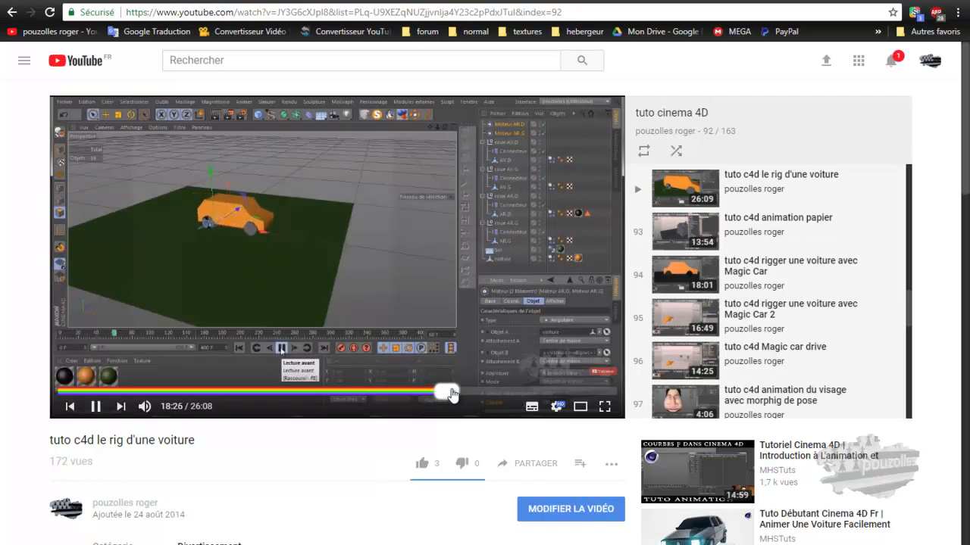
click(303, 259)
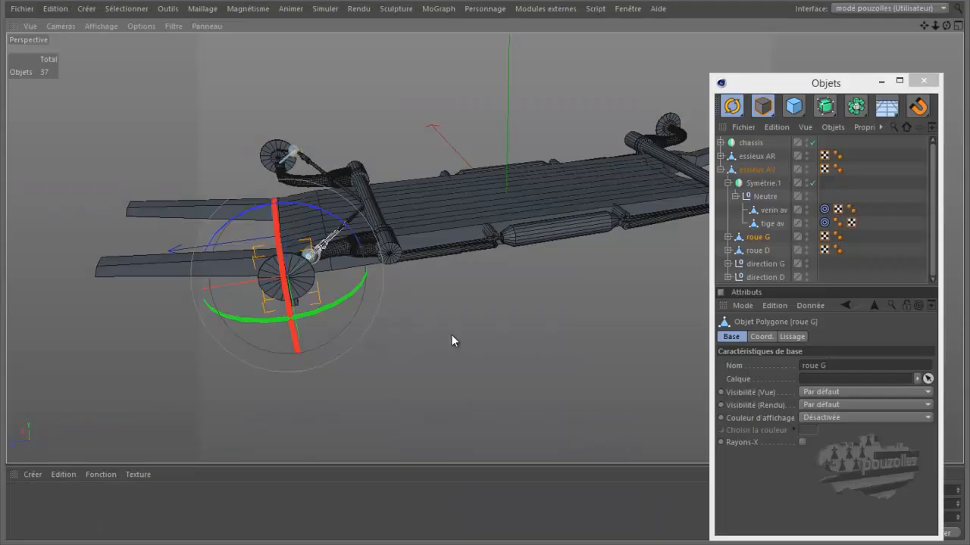
Return to Cinema 4D, deselect roue G, and examine the front axle's steering rods and wheels from the front and from above.
click(450, 334)
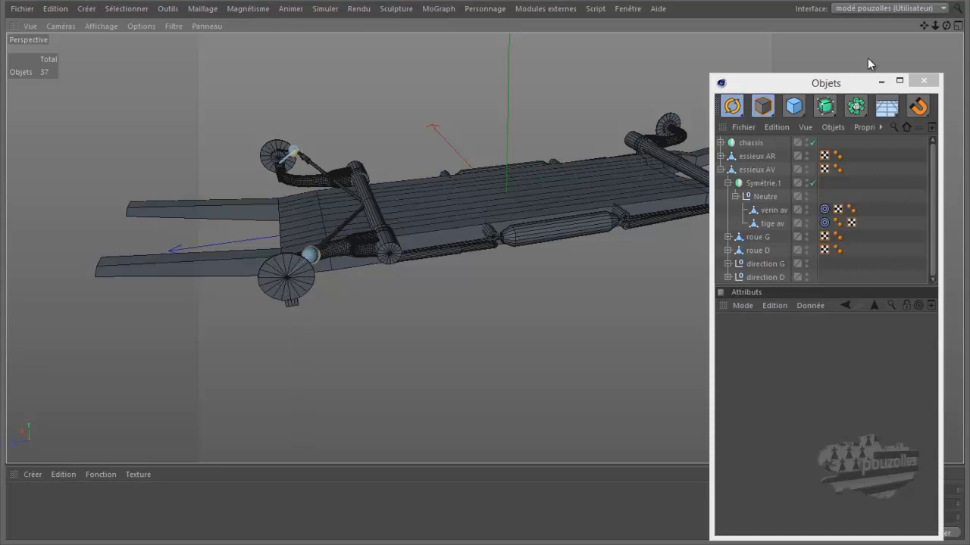
mouse_move(494, 276)
alt+mouse_down()
mouse_move(509, 268)
mouse_move(490, 273)
alt+mouse_up()
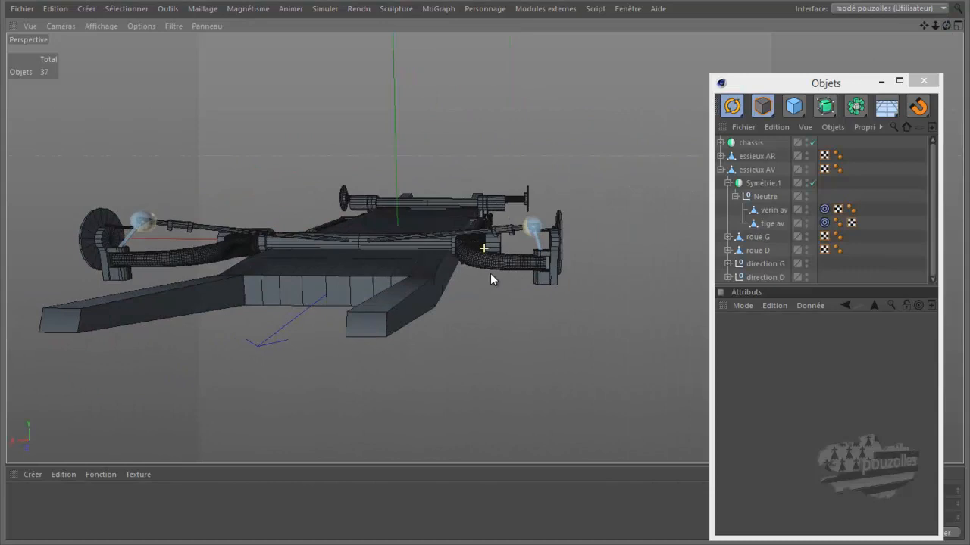
scroll(560, 267, up, 1)
scroll(560, 268, up, 5)
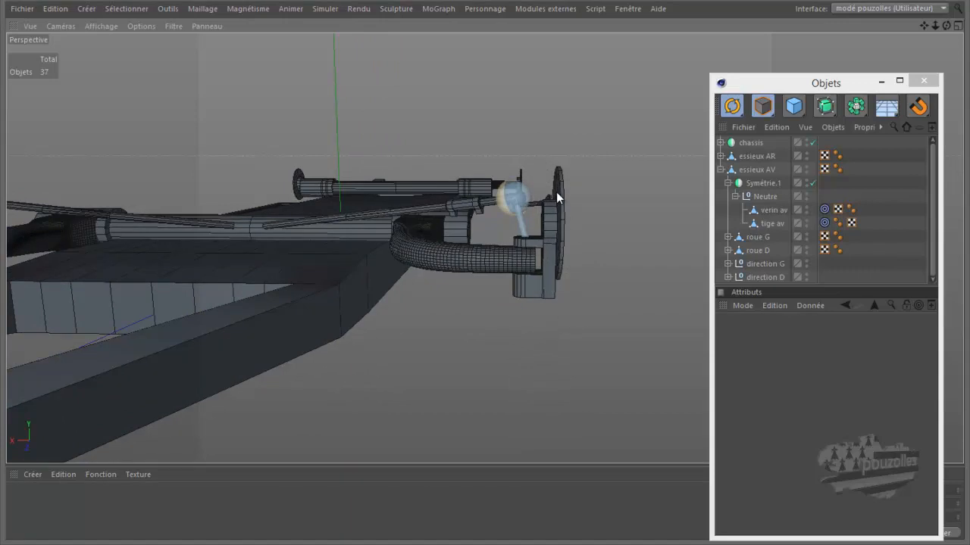
scroll(511, 299, down, 4)
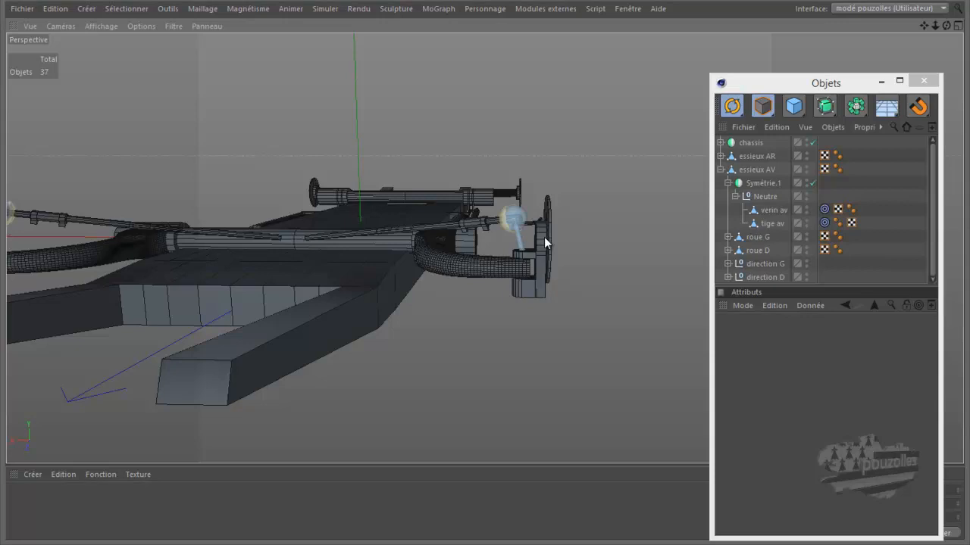
drag(946, 26, 487, 273)
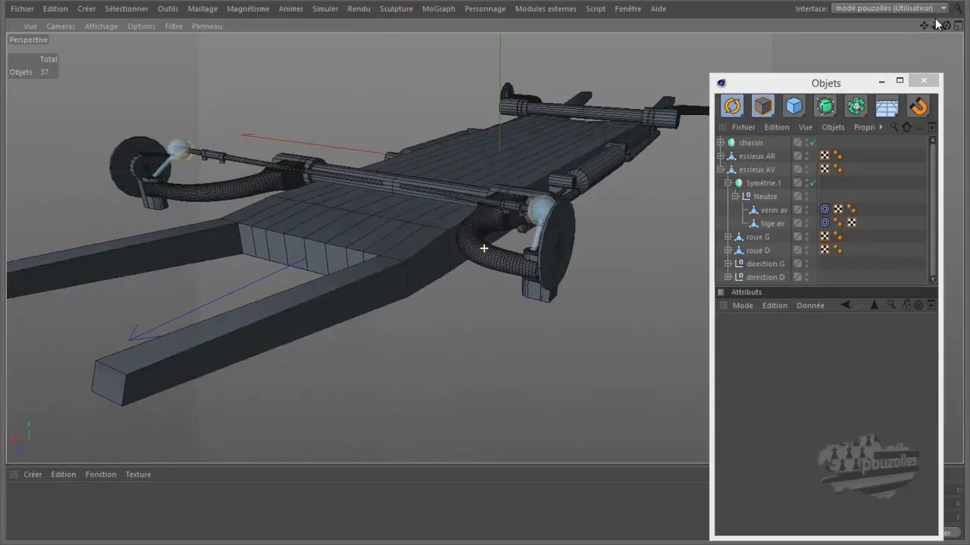
drag(925, 26, 488, 275)
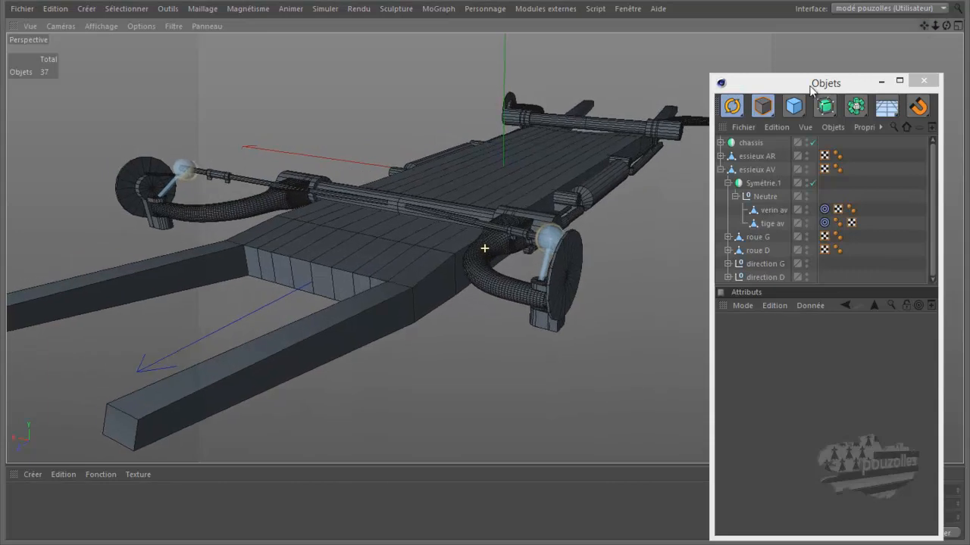
scroll(584, 248, down, 2)
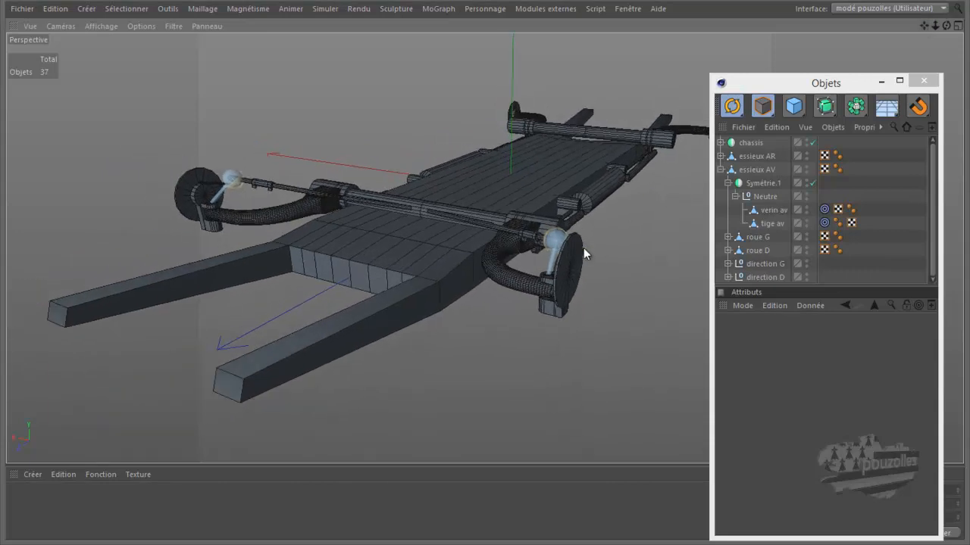
scroll(584, 248, down, 1)
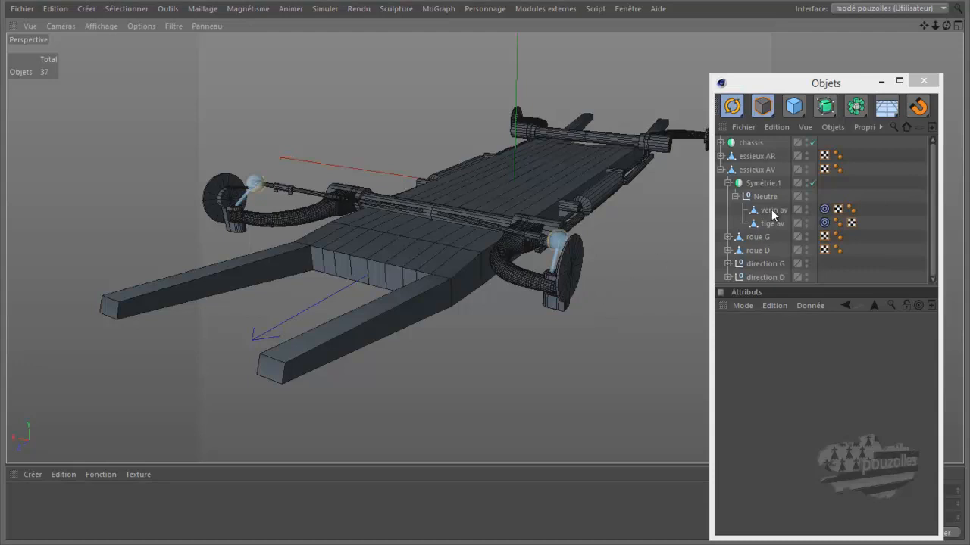
Collapse the essieux AV group, try rotating the whole front axle by hand, and undo the rotation.
click(721, 170)
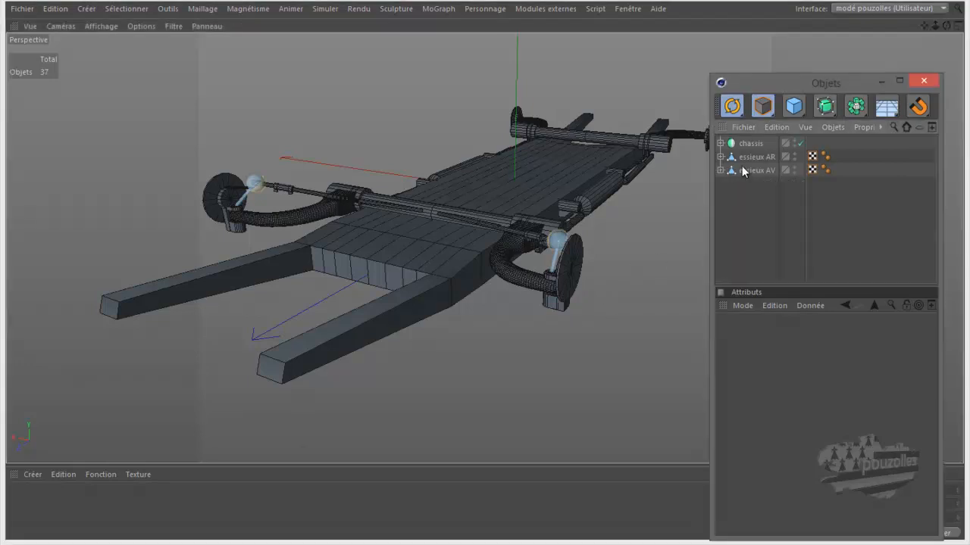
click(751, 170)
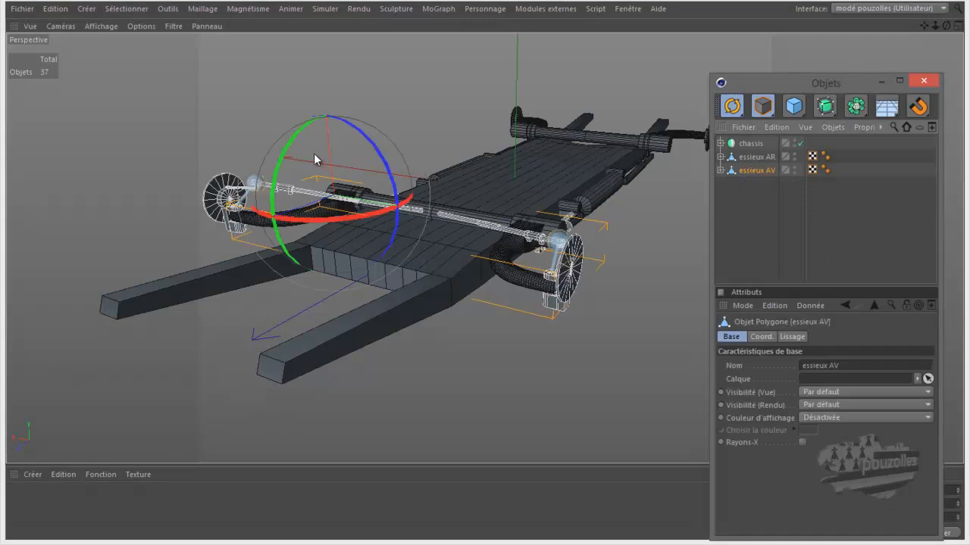
mouse_move(288, 155)
mouse_down()
mouse_move(295, 181)
mouse_move(297, 157)
mouse_up()
click(56, 9)
click(68, 23)
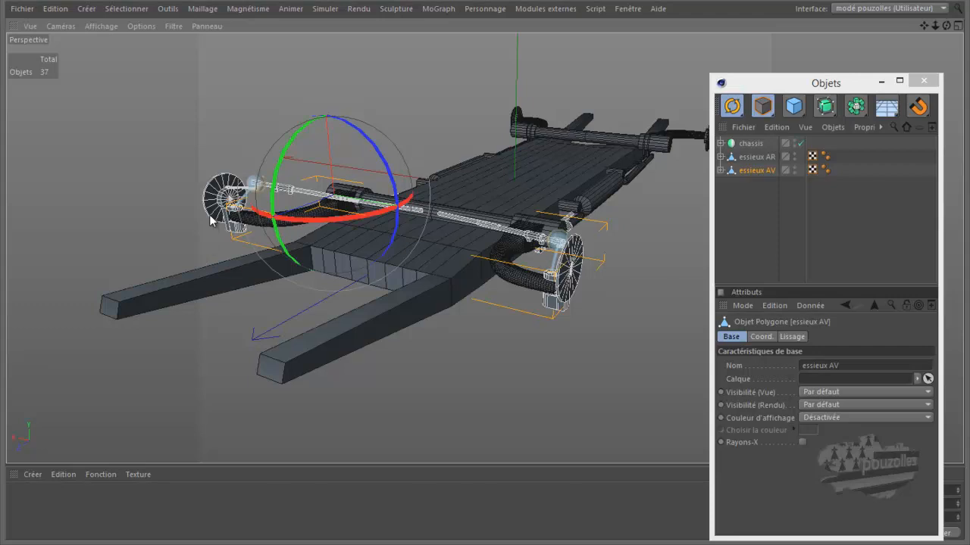
Expand essieux AV to inspect its Symétrie.1 object, collapse the group again, and clear the selection.
click(721, 170)
click(756, 185)
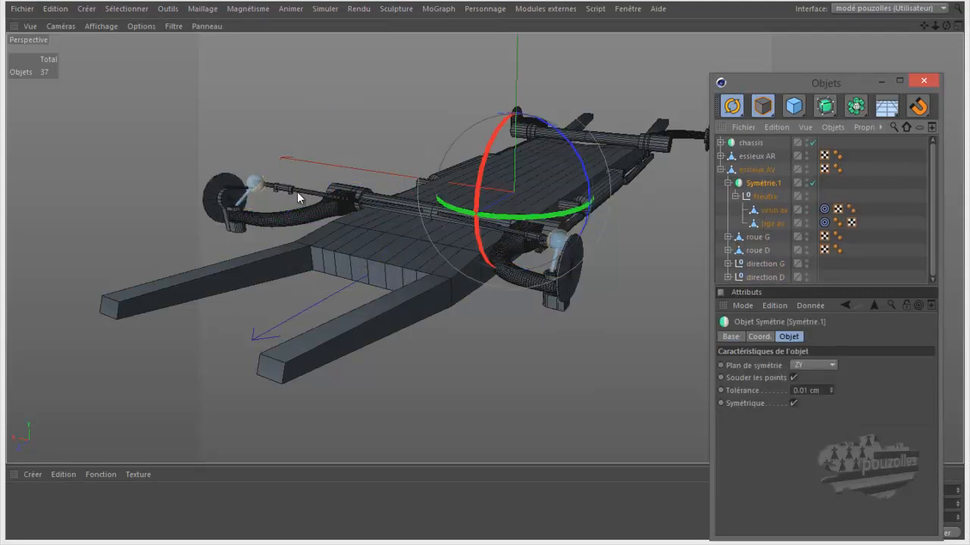
click(721, 170)
click(721, 170)
click(722, 170)
click(721, 171)
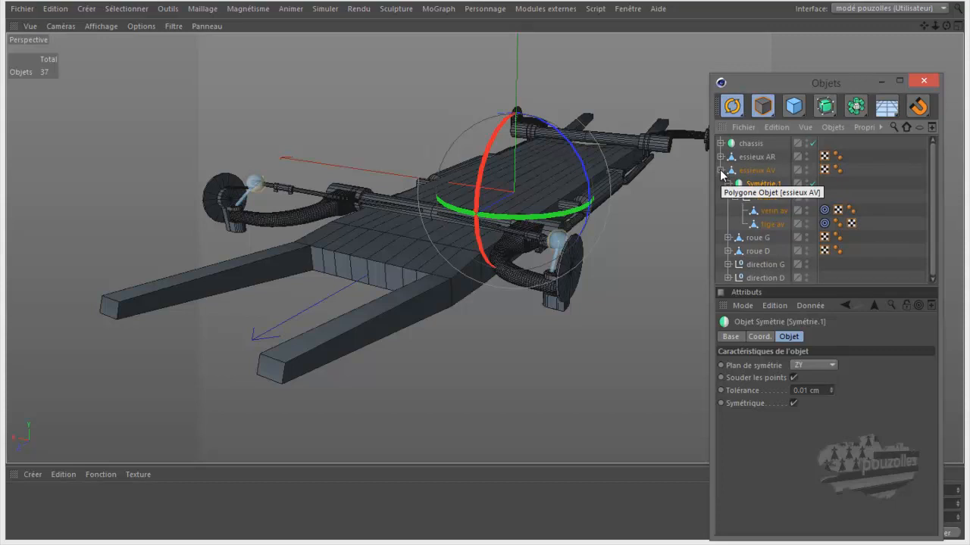
click(721, 170)
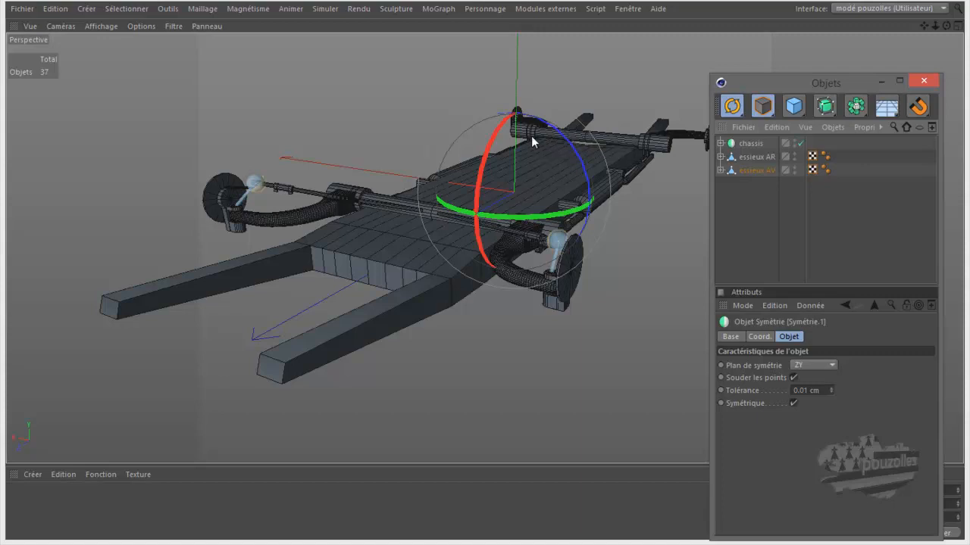
click(441, 346)
scroll(441, 345, down, 2)
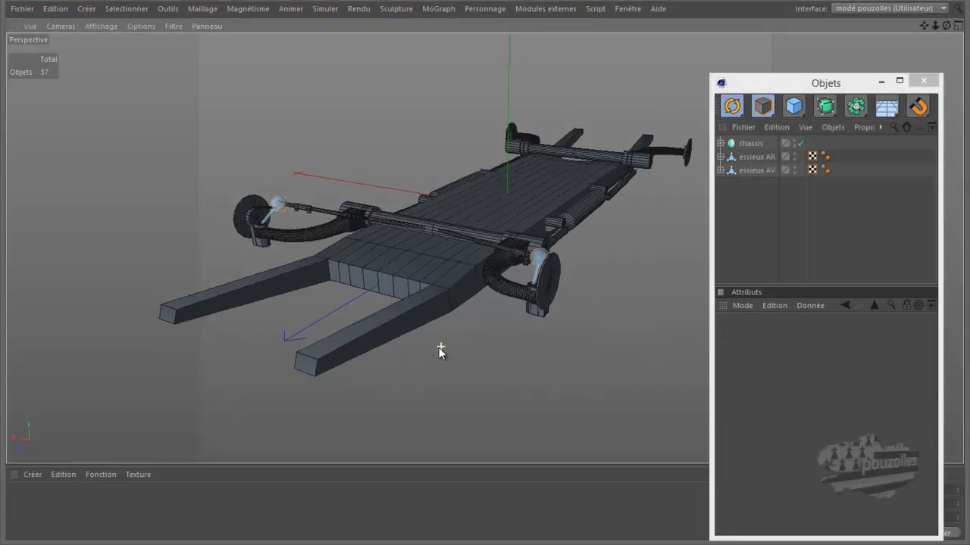
scroll(440, 350, down, 1)
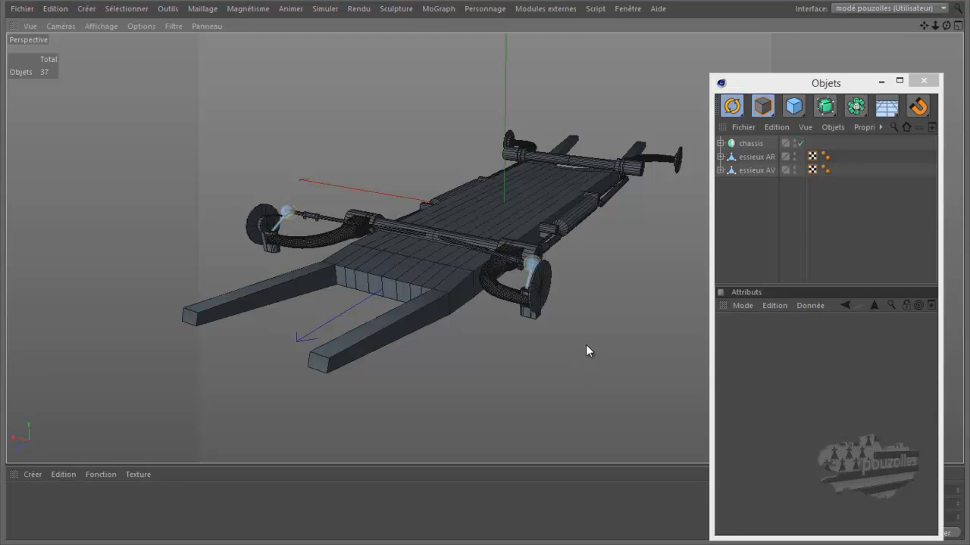
Expand the chassis symmetry object, inspect verin av.1 and verin ar in turn, and view the deselected chassis from its side.
click(614, 193)
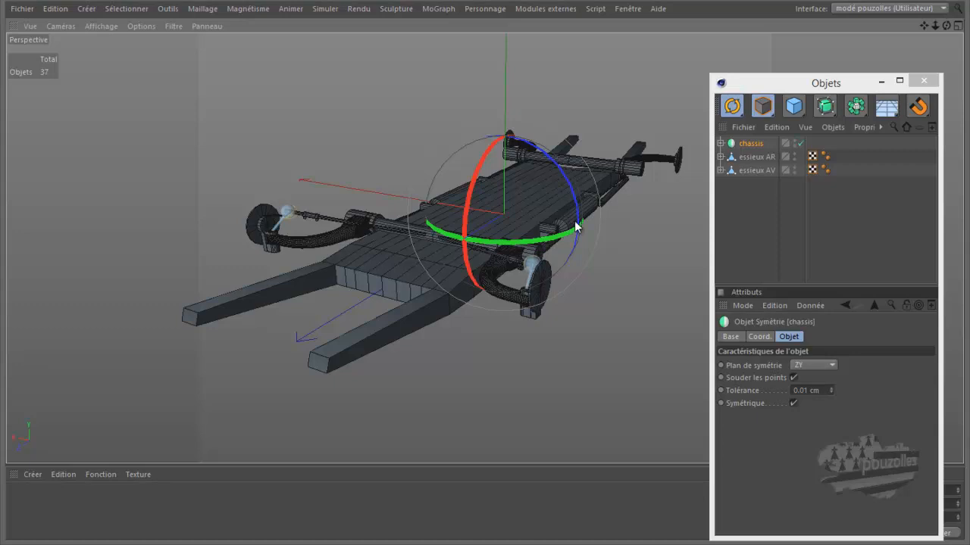
click(720, 143)
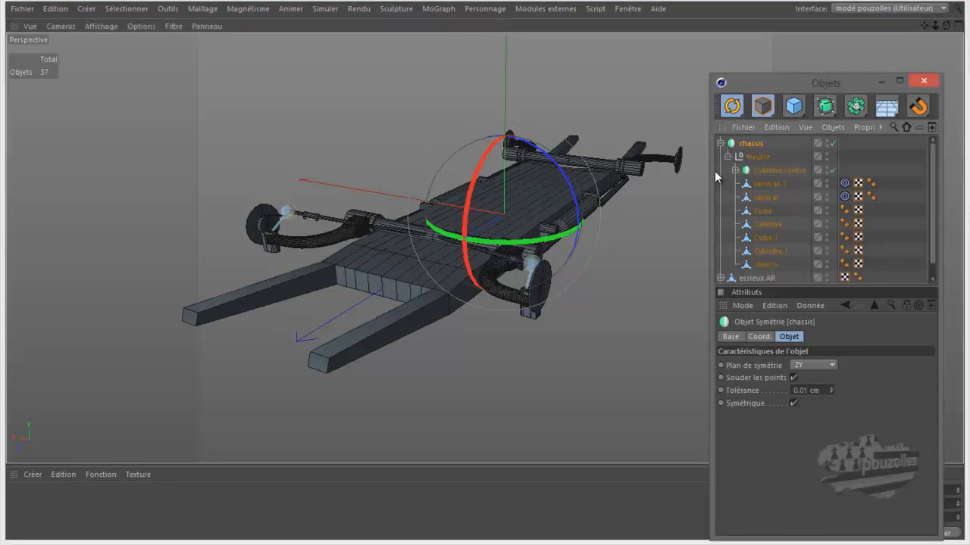
click(768, 186)
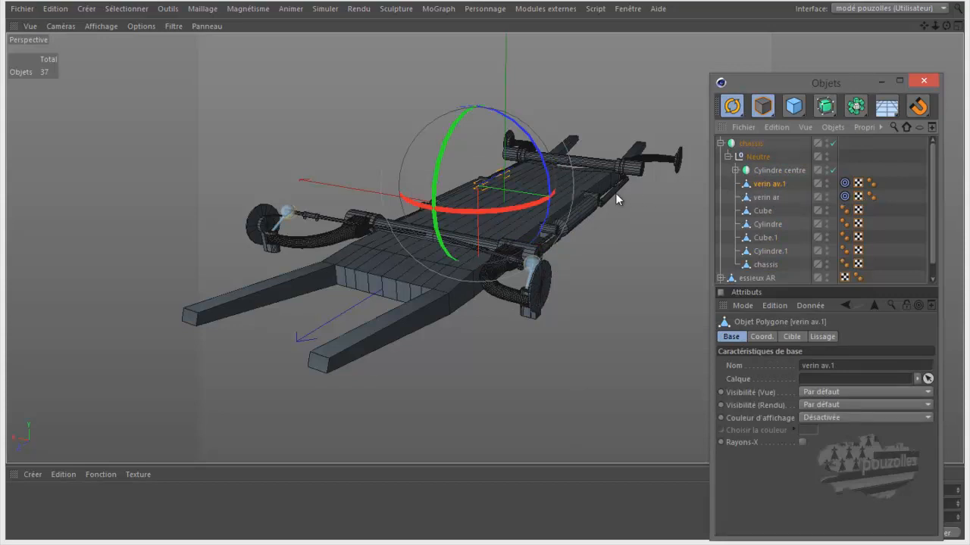
click(763, 198)
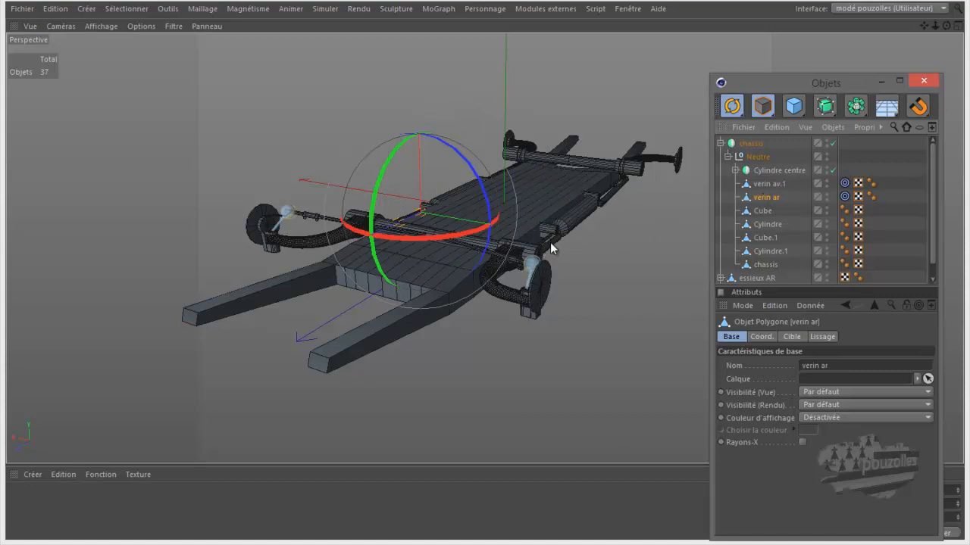
click(594, 266)
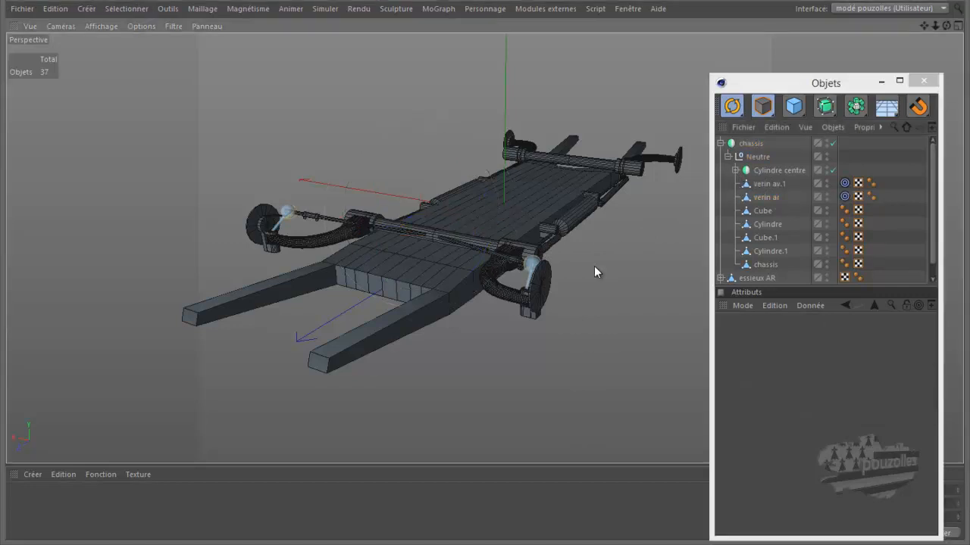
scroll(594, 266, down, 1)
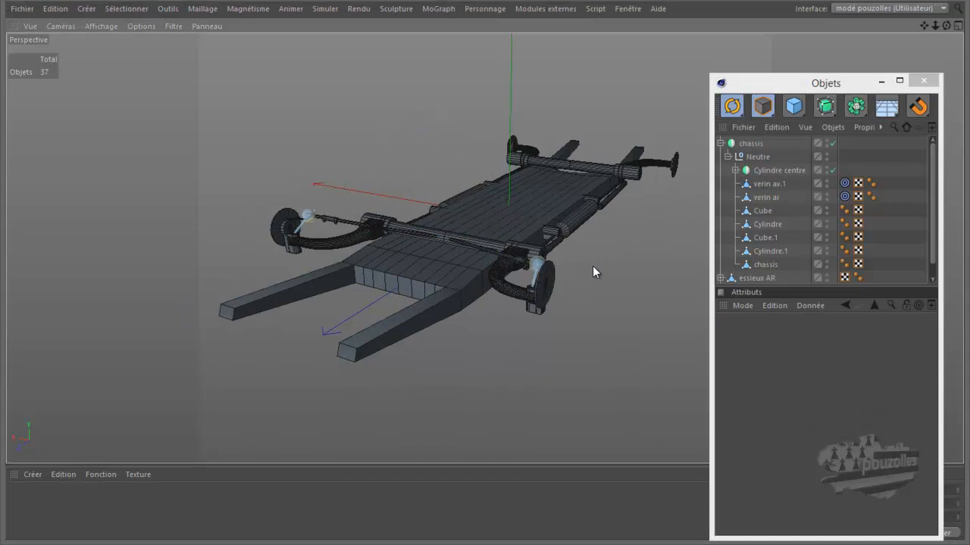
drag(946, 26, 483, 262)
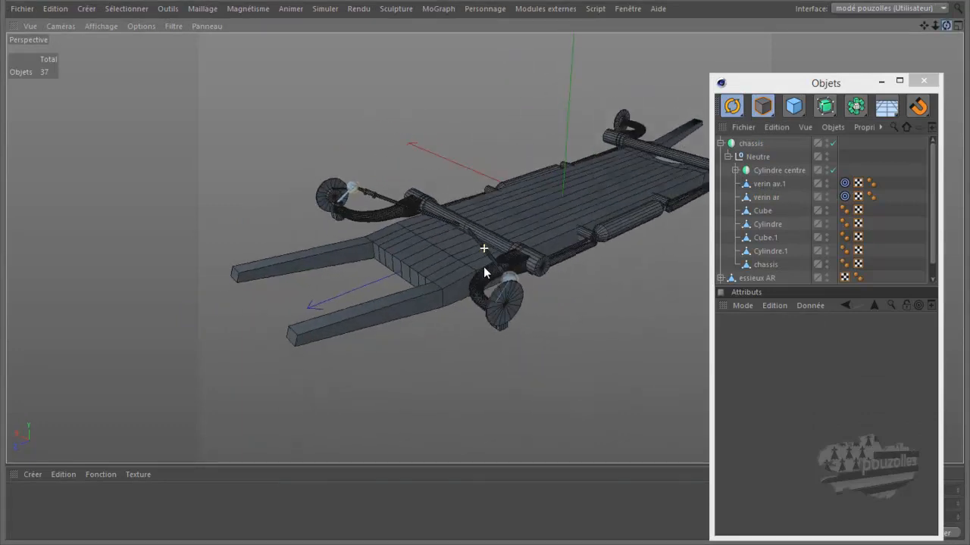
drag(923, 26, 483, 275)
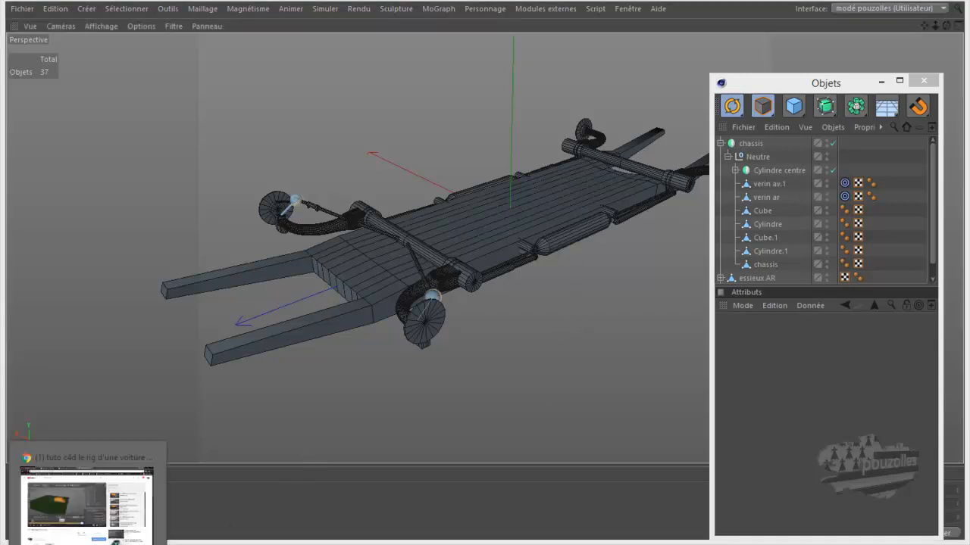
Switch to the pouzolles textures blog in the browser and find the chassi 2cv download on its model 3D page.
click(87, 544)
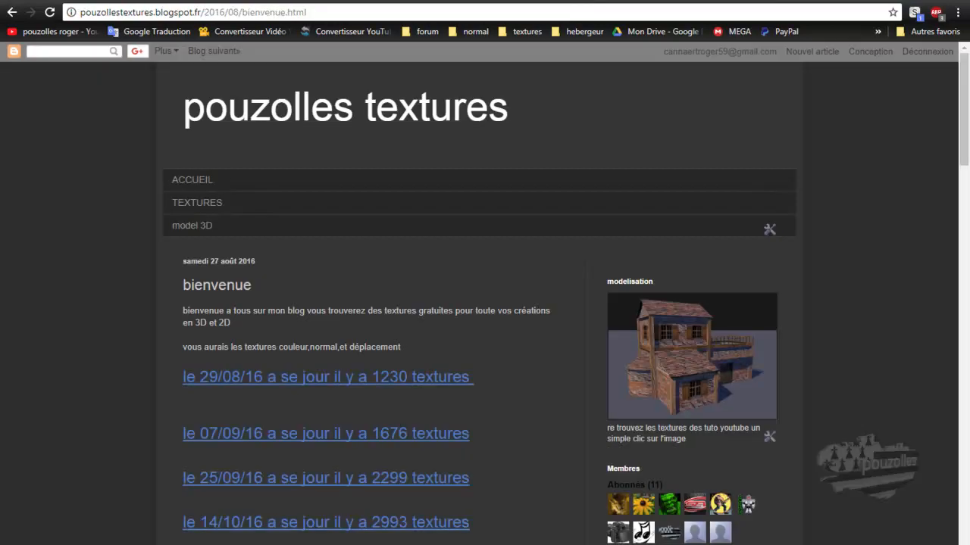
click(189, 231)
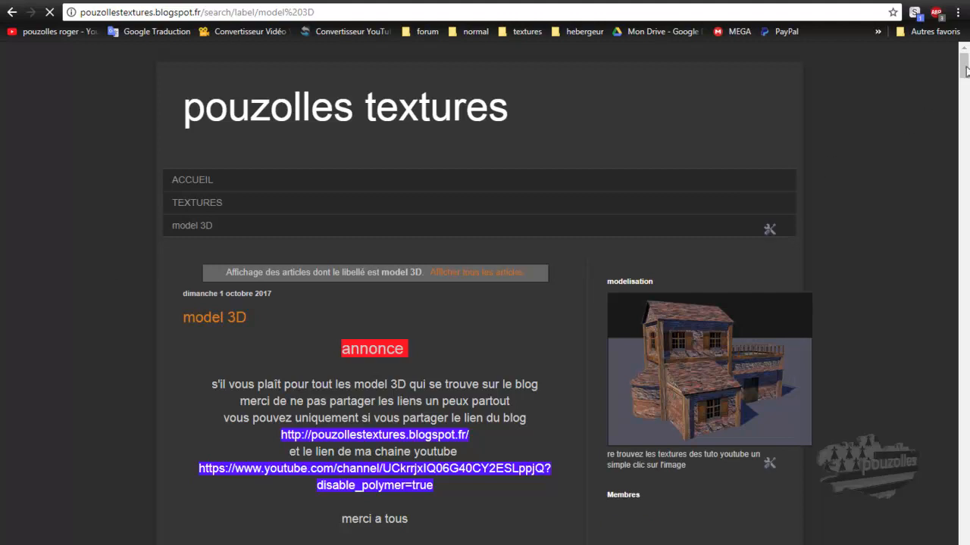
drag(966, 68, 967, 533)
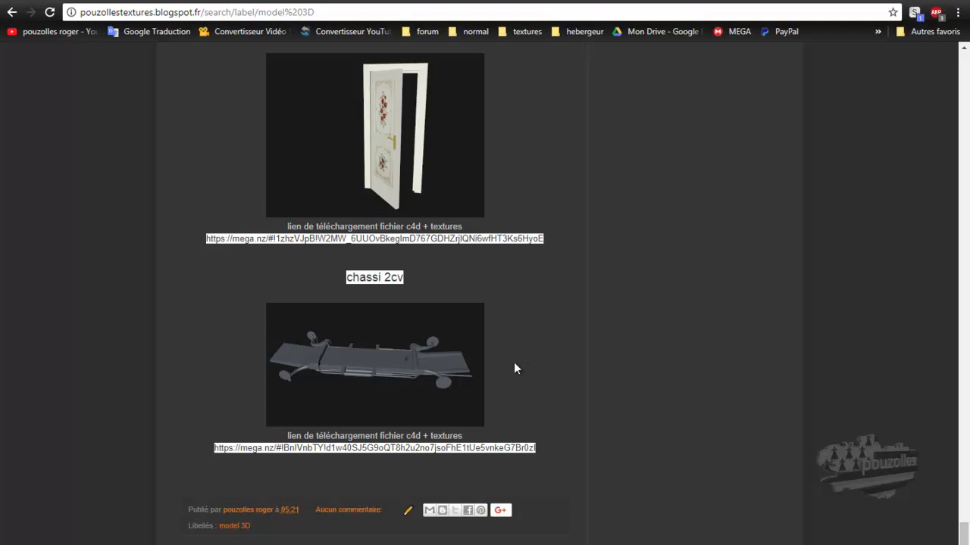
scroll(527, 368, down, 1)
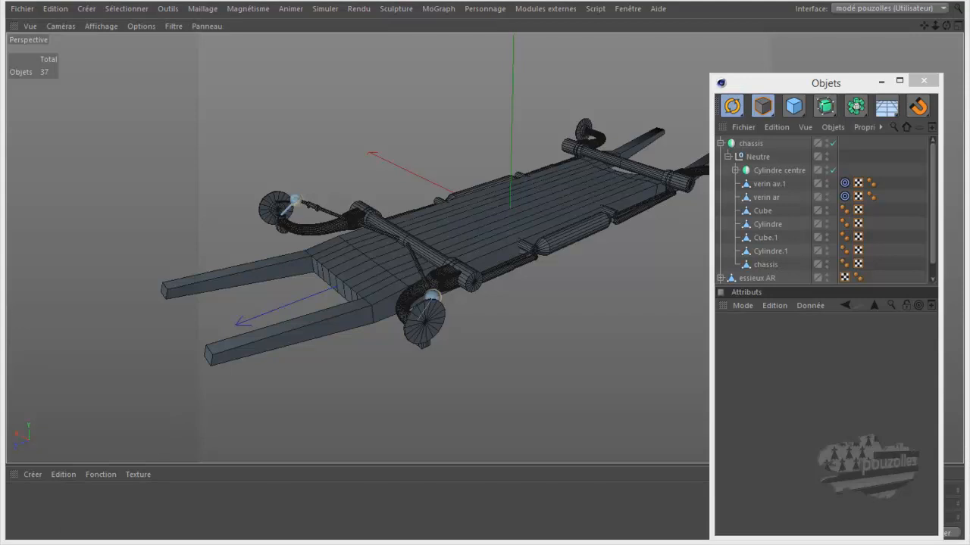
Browse the Documents folder in File Explorer, look into 2cv tuto, and open the Camtasia Studio folder.
key(super+e)
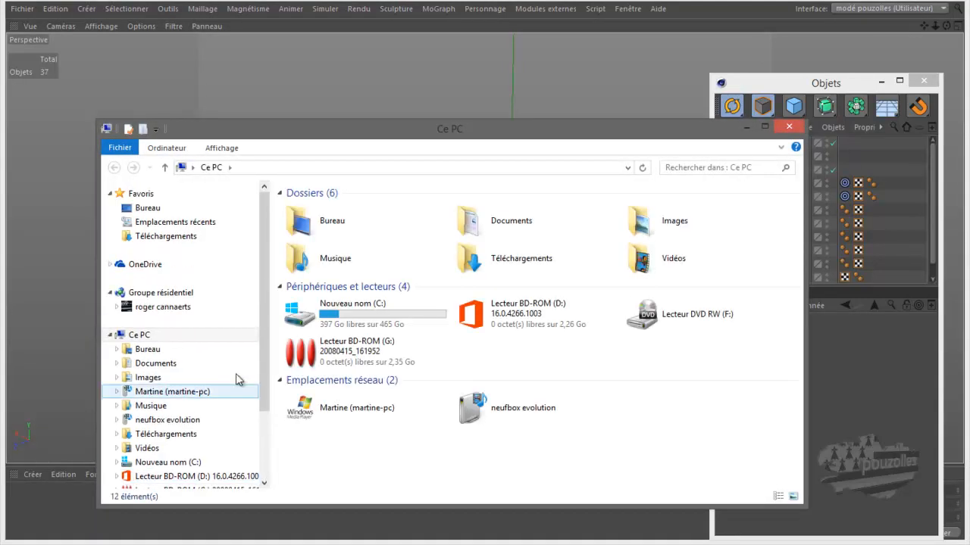
click(159, 366)
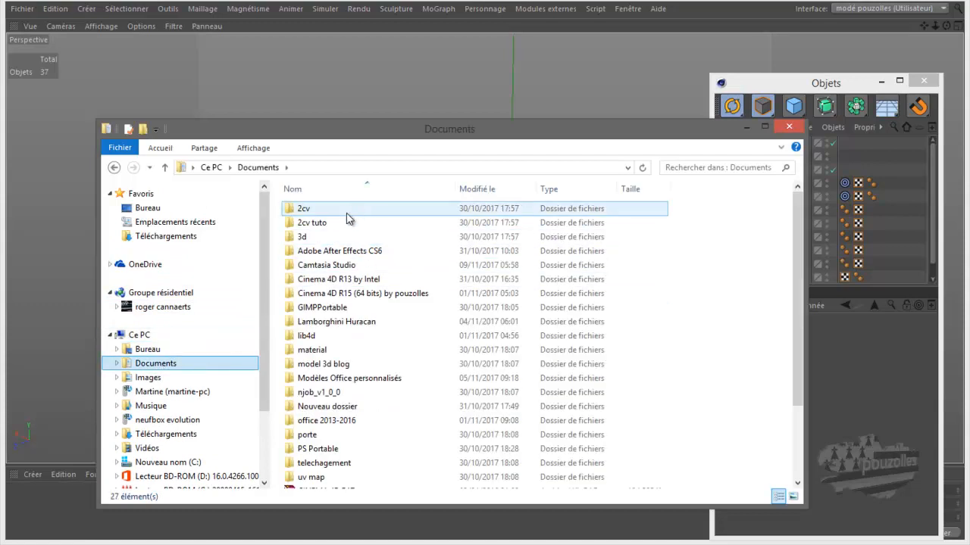
double_click(339, 224)
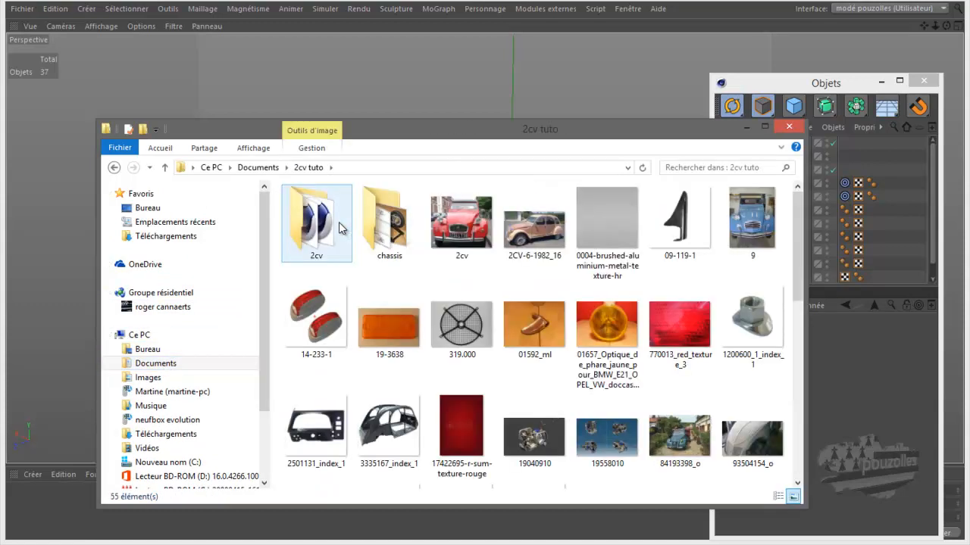
click(263, 169)
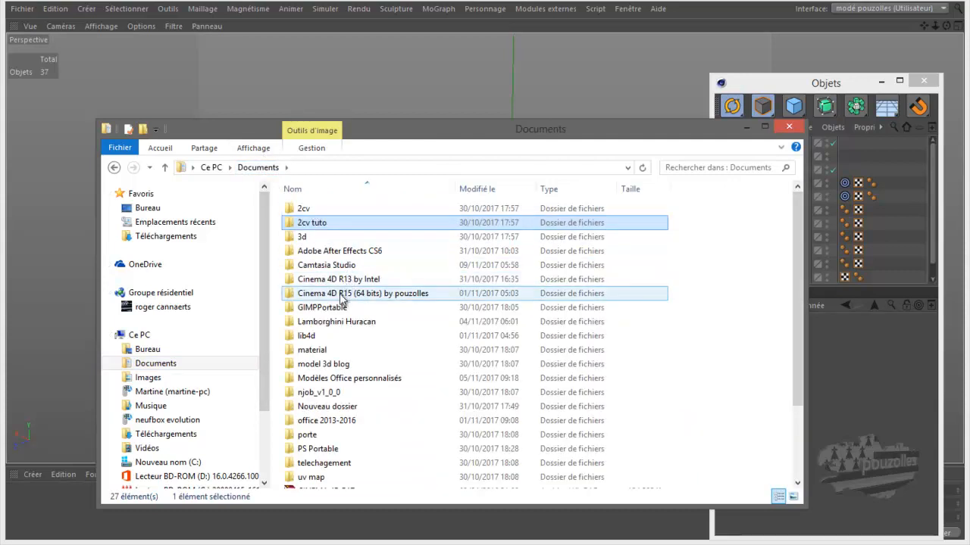
double_click(328, 265)
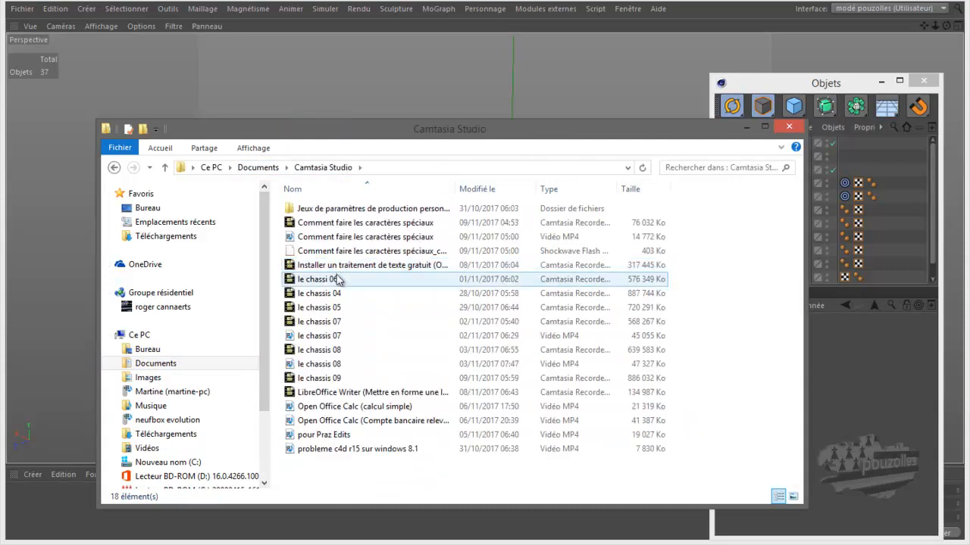